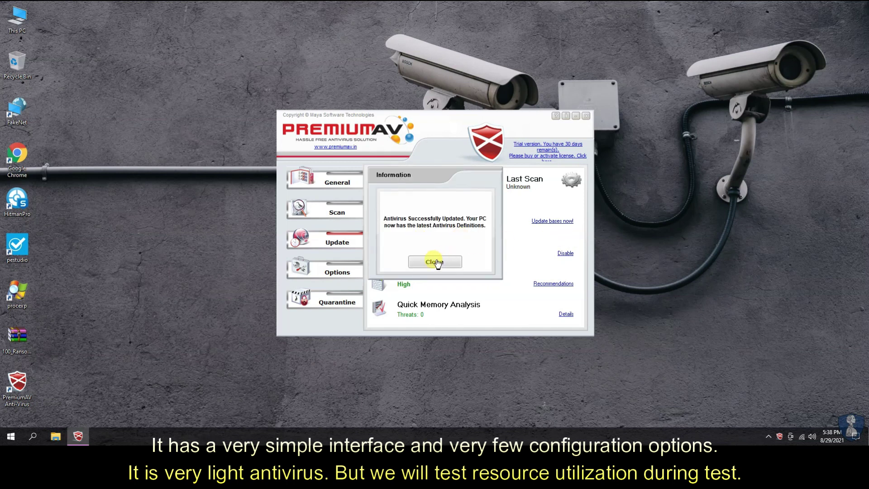
Step: Dismiss the update notice and save the scan options with infected files placed in quarantine and archive checking enabled
click(435, 263)
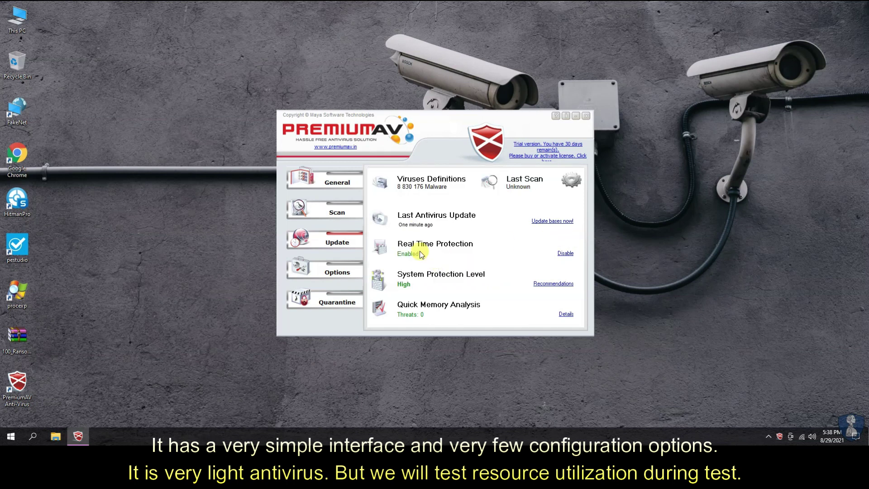
click(329, 307)
click(355, 261)
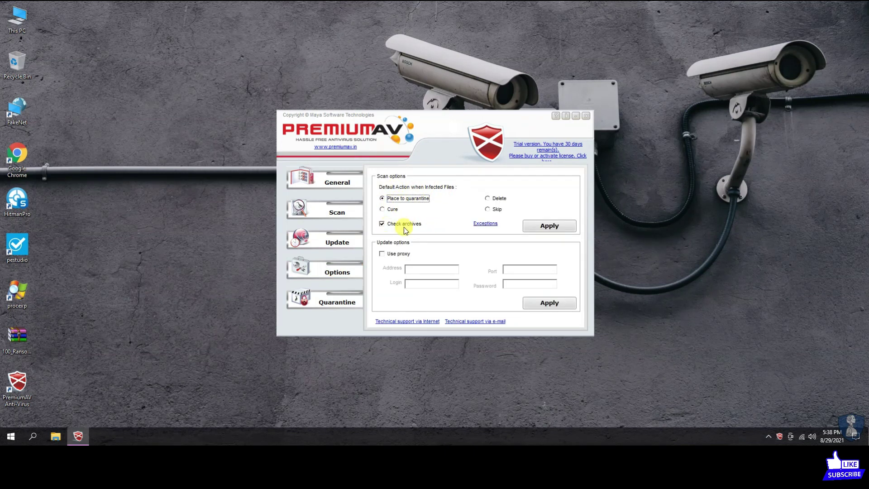
click(542, 229)
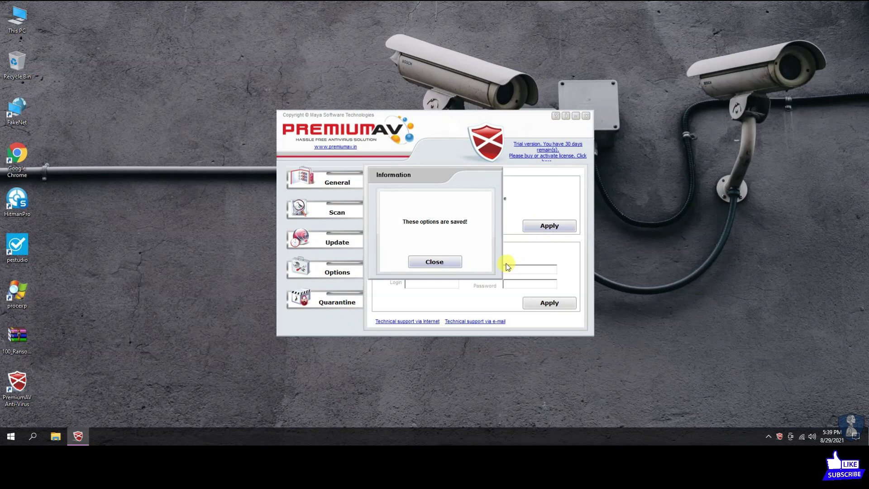
click(436, 262)
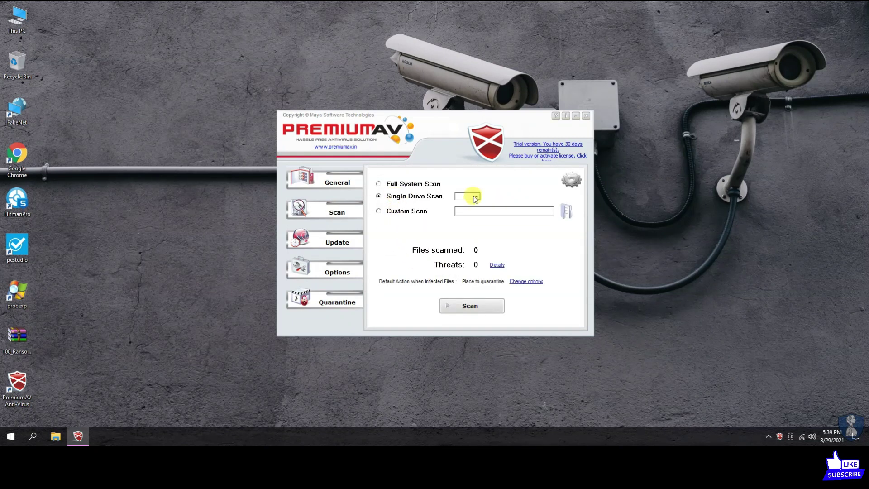
Step: Review the antivirus Scan Task Manager for custom, removable drive and Windows Explorer scans, and close it
click(570, 182)
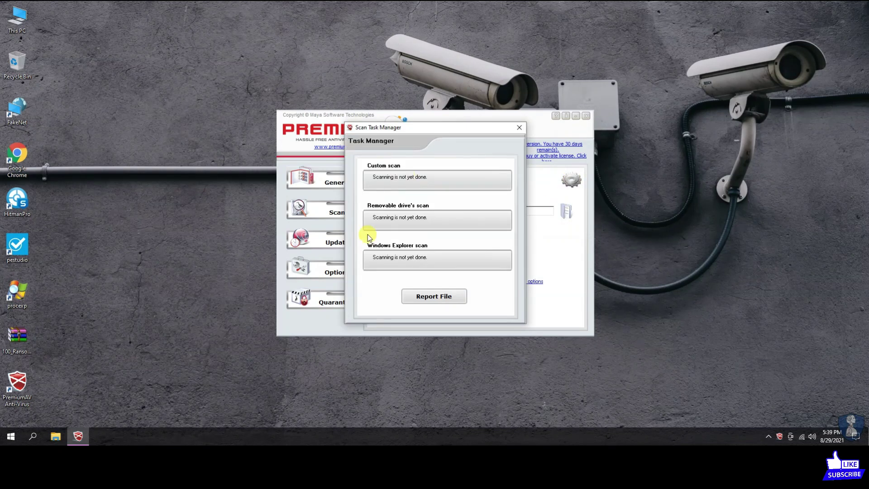
click(519, 129)
Step: Disable the antivirus real-time protection and close its window
click(334, 181)
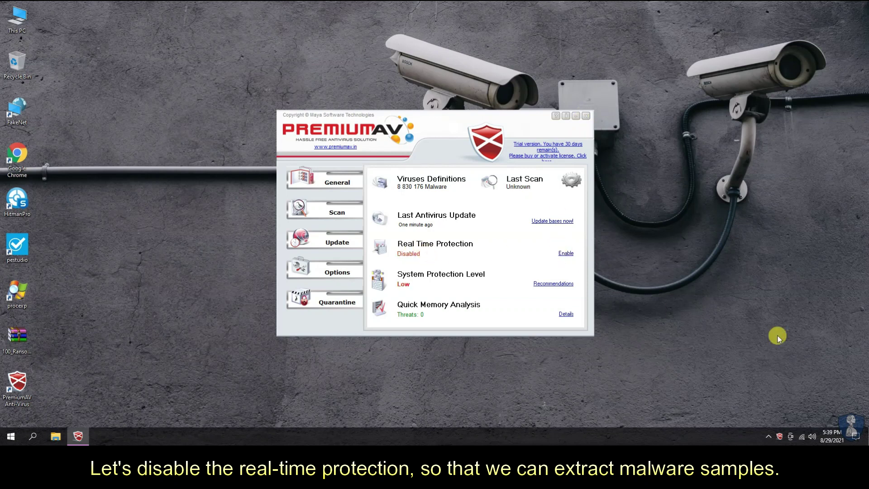
right_click(781, 433)
click(586, 116)
Step: Extract the 100_Ransomware_Samples.zip archive to the desktop, supplying the archive password
right_click(18, 335)
click(78, 157)
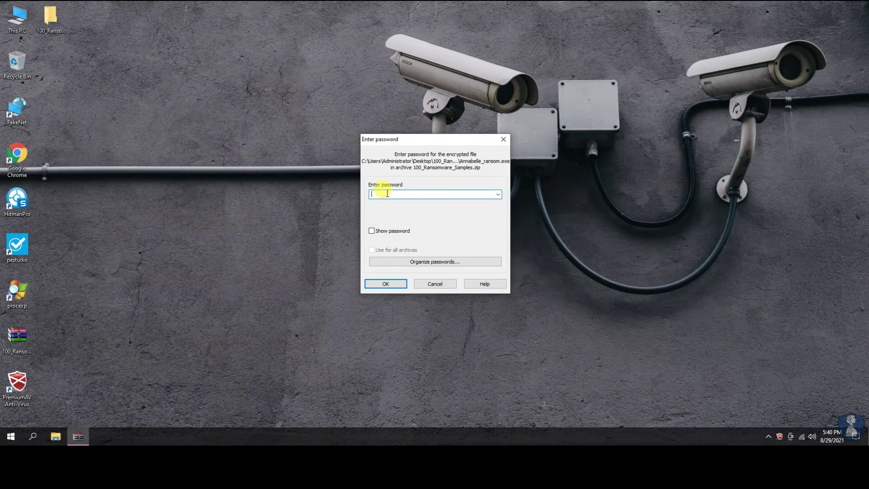
key(Return)
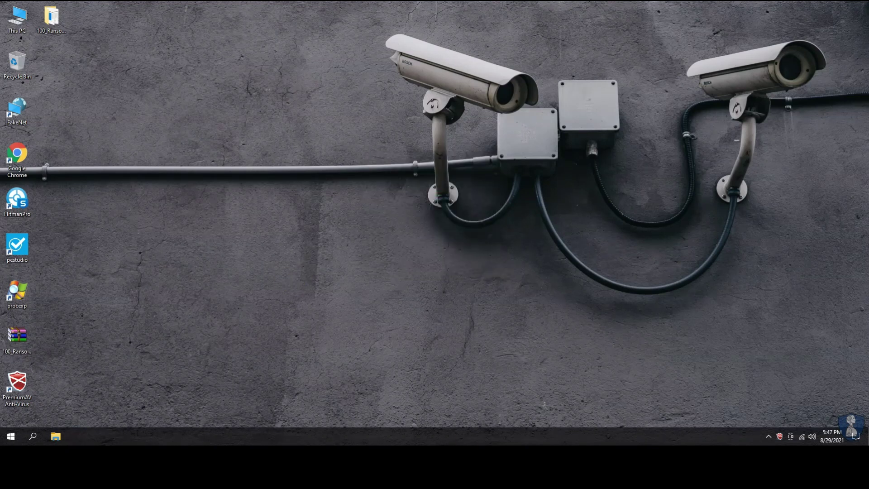
Step: Open the extracted 100_Ransomware_Samples folder and look through the sample executables
double_click(52, 29)
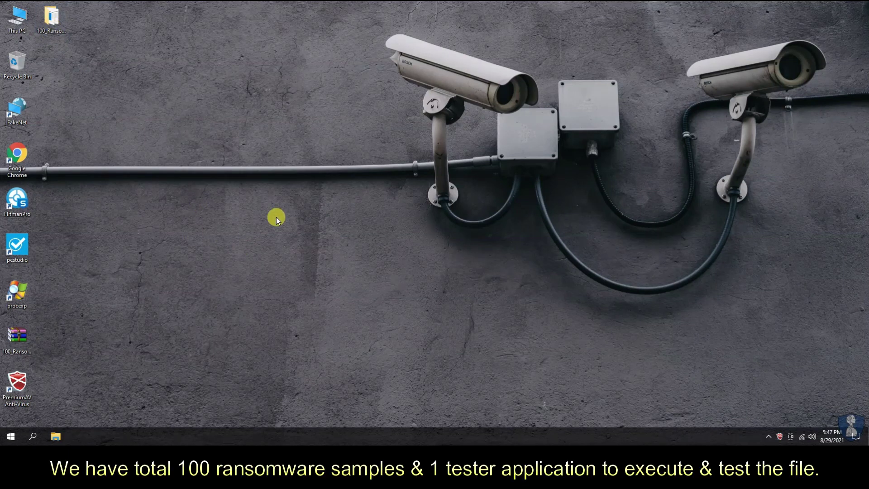
scroll(281, 196, down, 5)
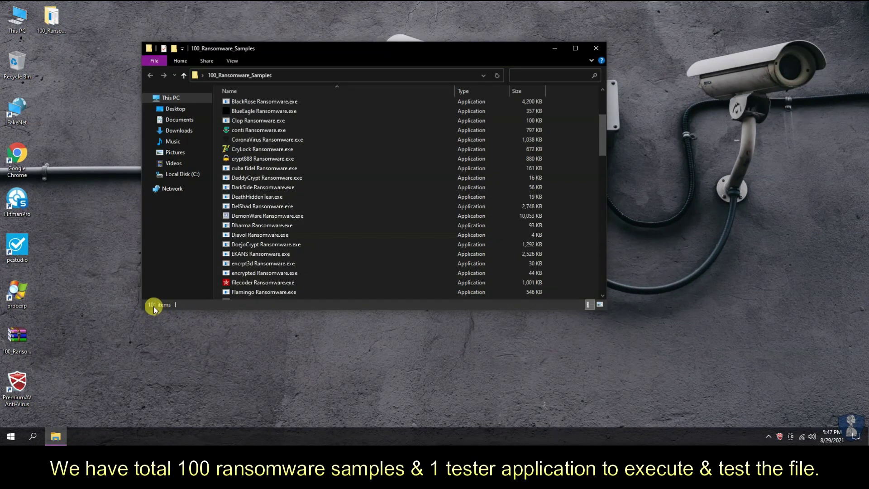
scroll(333, 246, down, 9)
scroll(332, 247, down, 3)
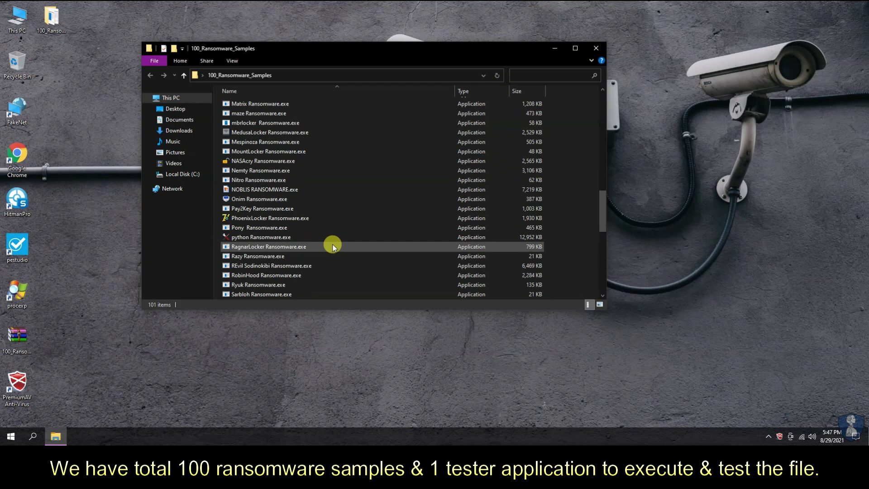
Step: Locate MalTester2.exe in the samples folder and run it
key(m)
key(Down)
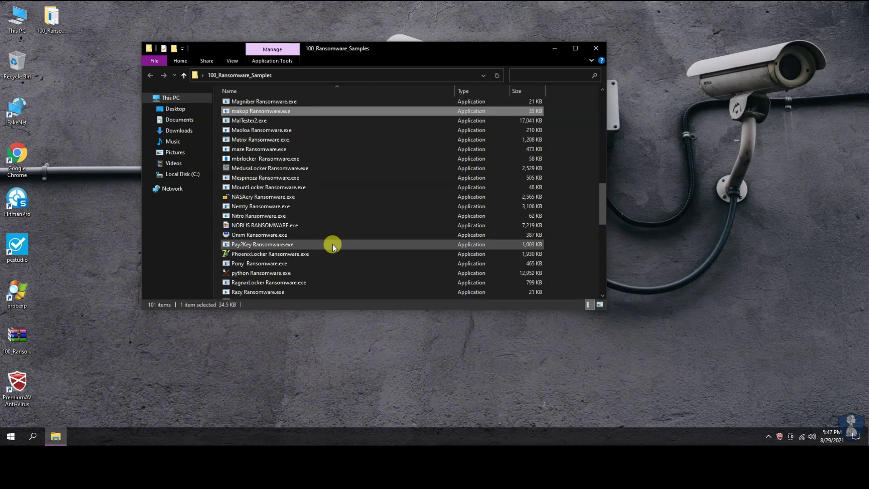
key(Down)
right_click(257, 121)
click(272, 128)
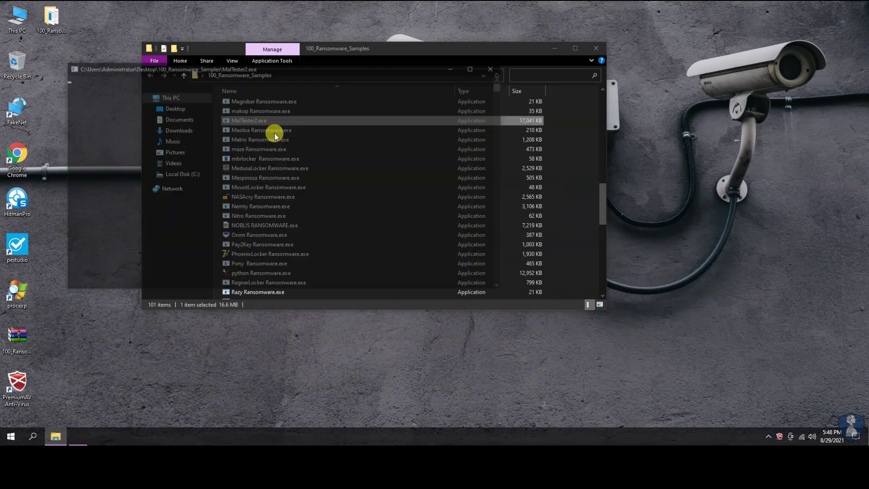
Step: Show the Documents folder and place its window below the MalTester2 console
click(400, 51)
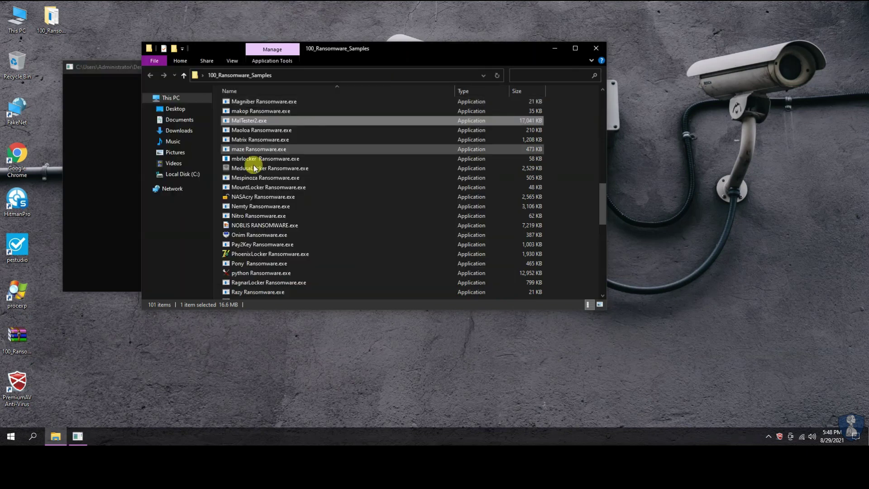
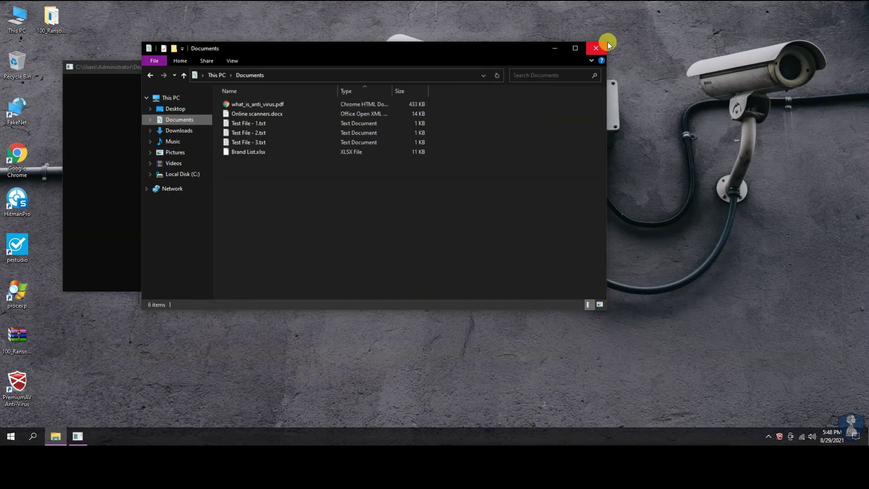
drag(607, 42, 493, 138)
drag(298, 143, 210, 254)
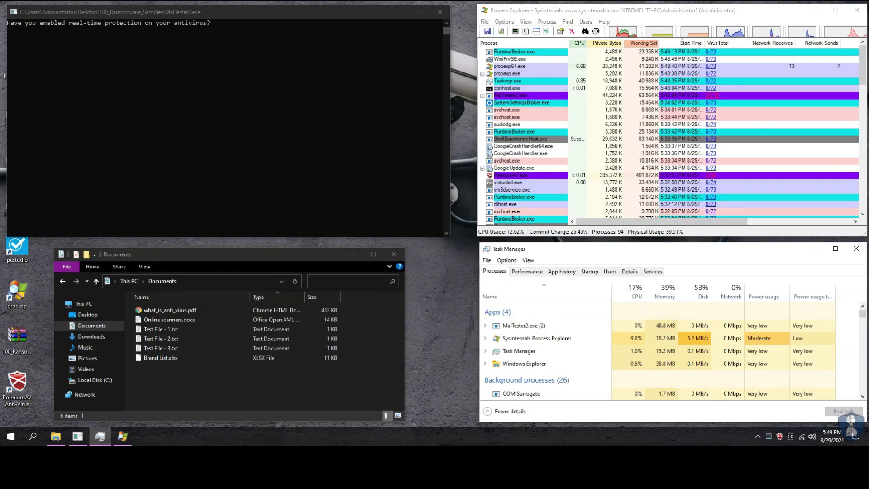
Step: Open PremiumAV, enable real-time protection and close the antivirus window
click(18, 385)
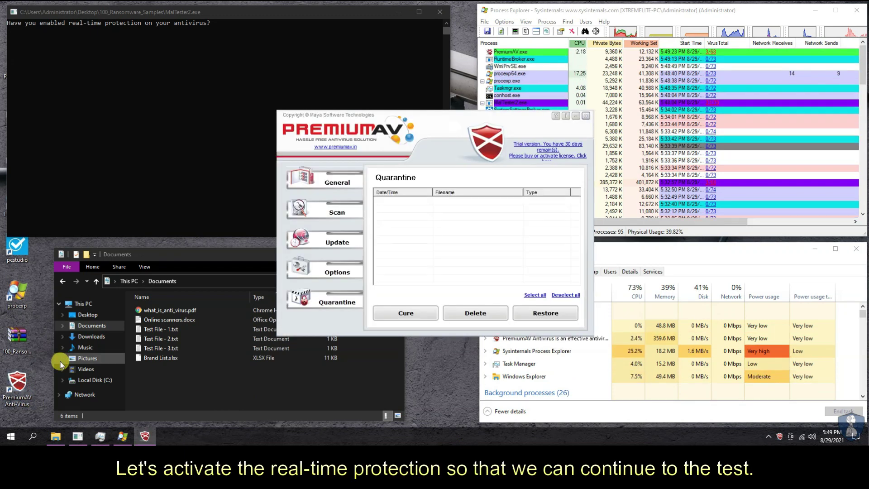
click(319, 181)
click(566, 254)
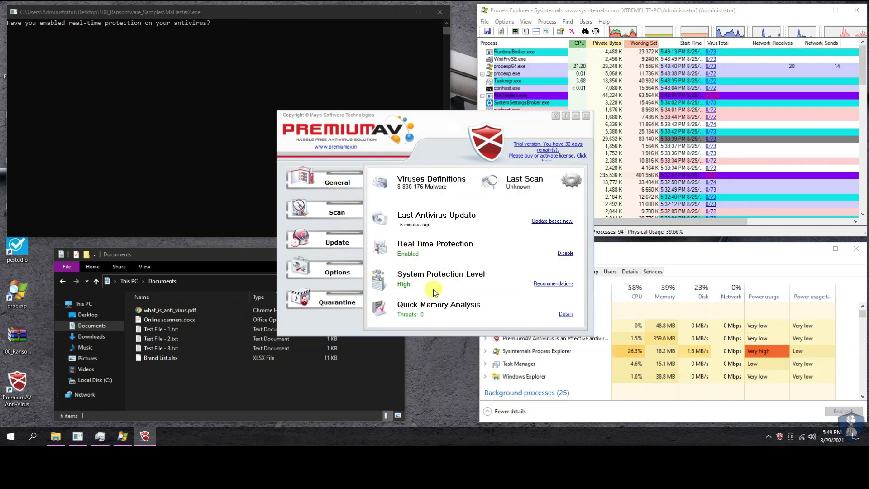
click(585, 117)
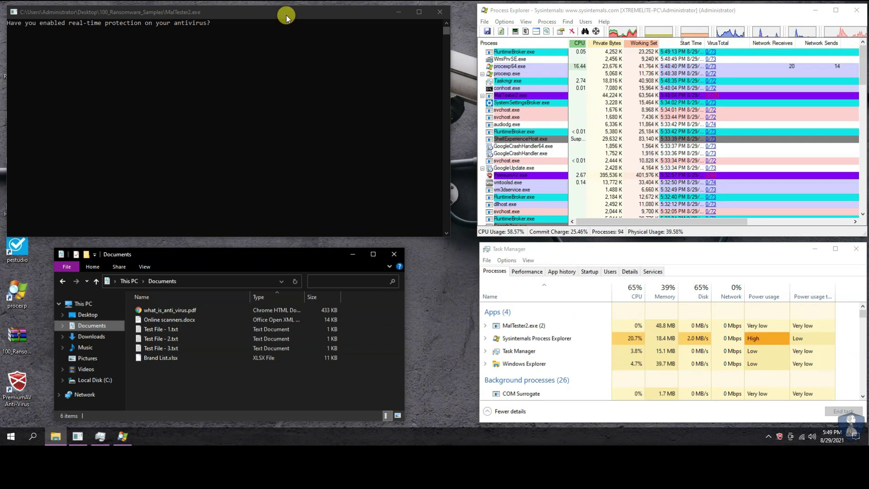
Step: Answer y to the real-time protection question in the MalTester2 console to start executing the samples
double_click(286, 15)
double_click(287, 11)
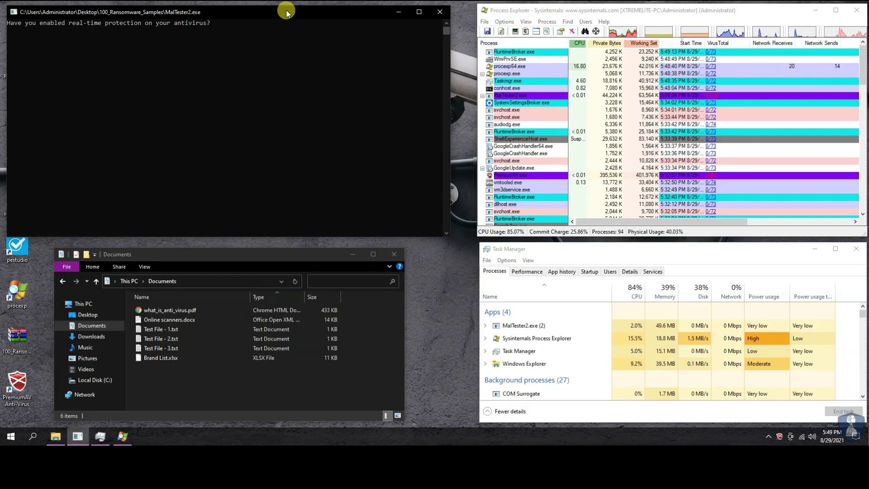
text(y)
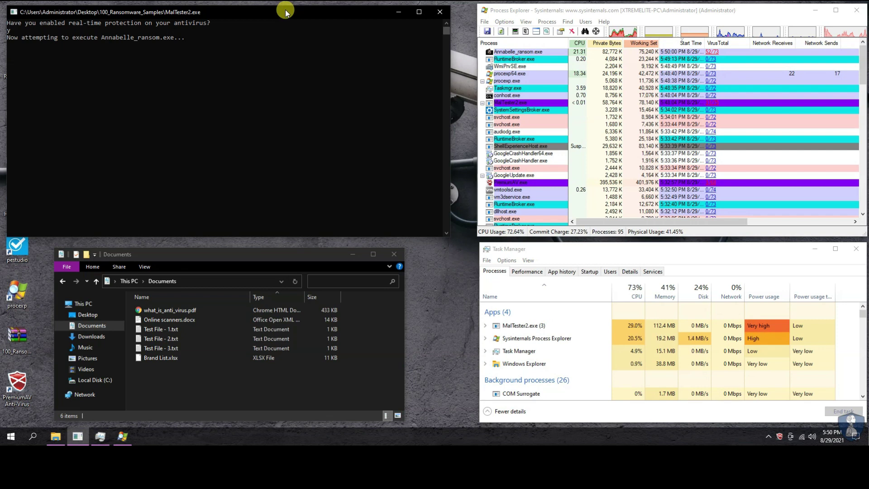
Step: Inspect Annabelle_ransom.exe in Process Explorer, checking its VirusTotal rating and process properties
click(729, 52)
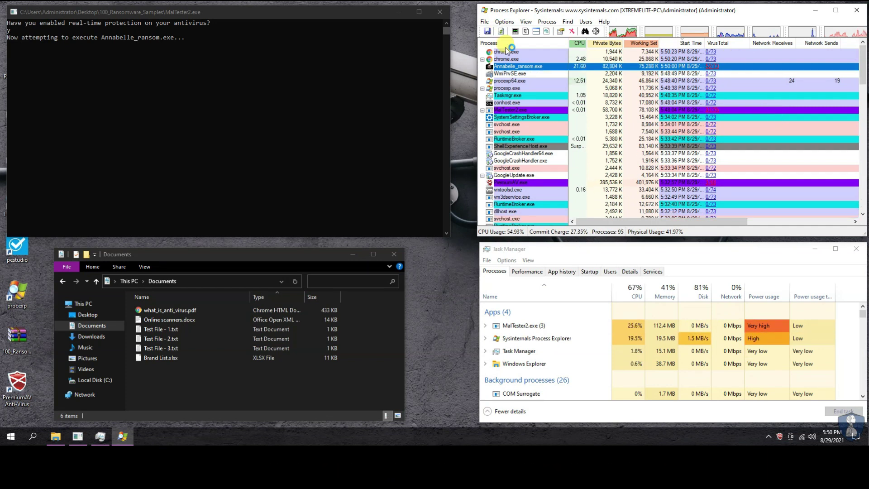
click(566, 50)
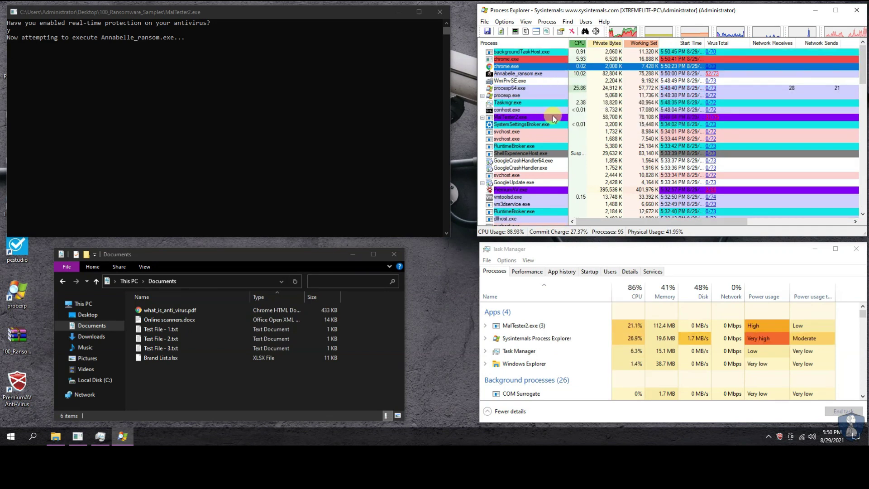
click(547, 67)
double_click(711, 67)
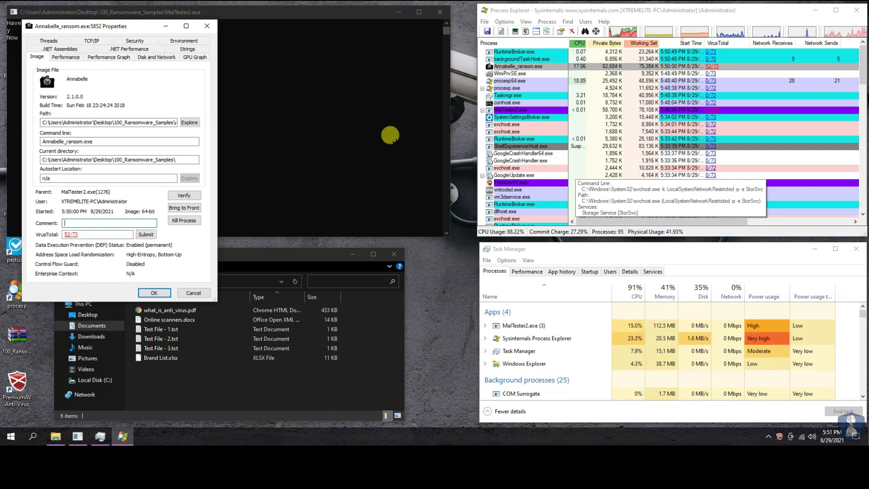
click(89, 235)
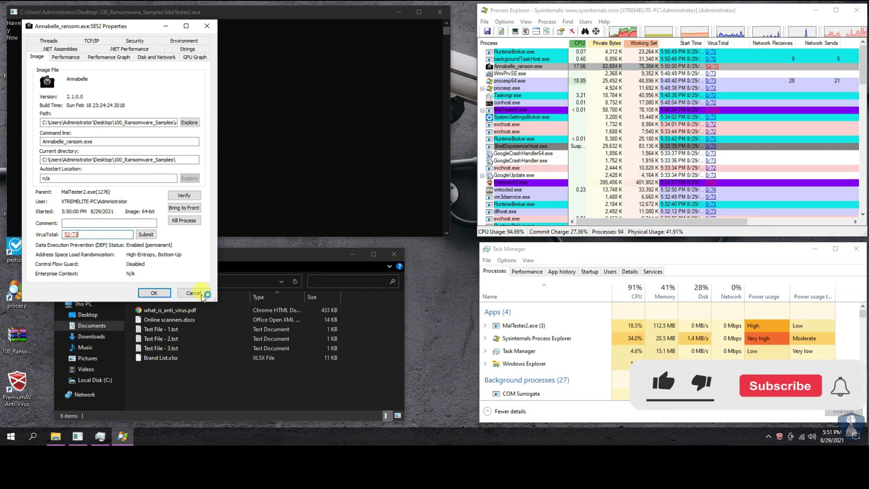
click(200, 293)
click(232, 13)
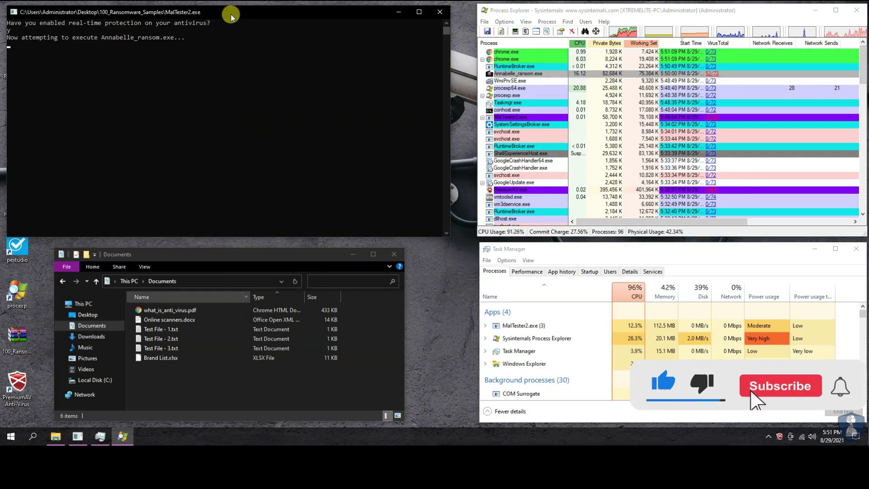
double_click(231, 10)
double_click(231, 10)
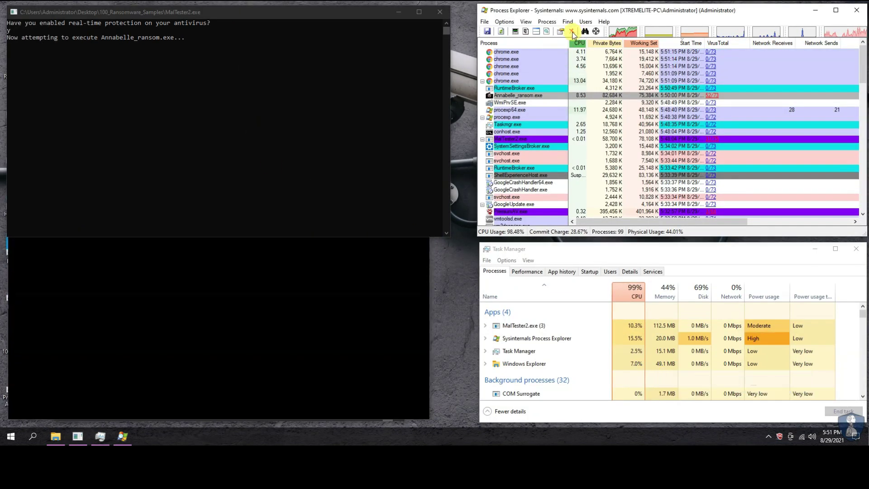
Step: View the properties of a running chrome.exe process in Process Explorer and close them
click(561, 82)
double_click(554, 91)
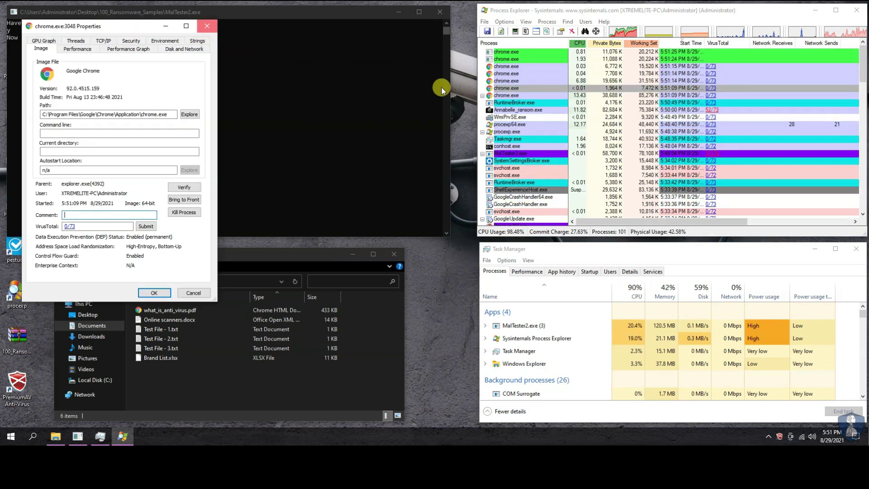
key(Escape)
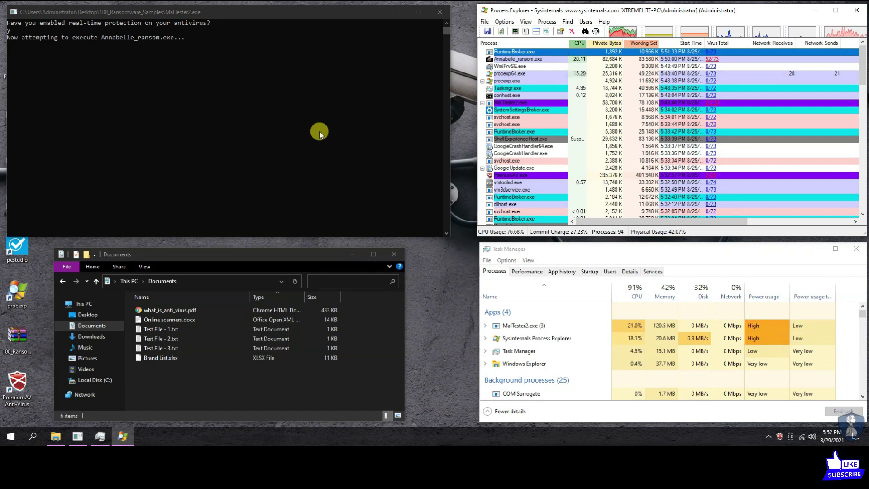
Step: Check the running Annabelle_ransom.exe process and refresh the Documents folder to examine the test files
click(534, 58)
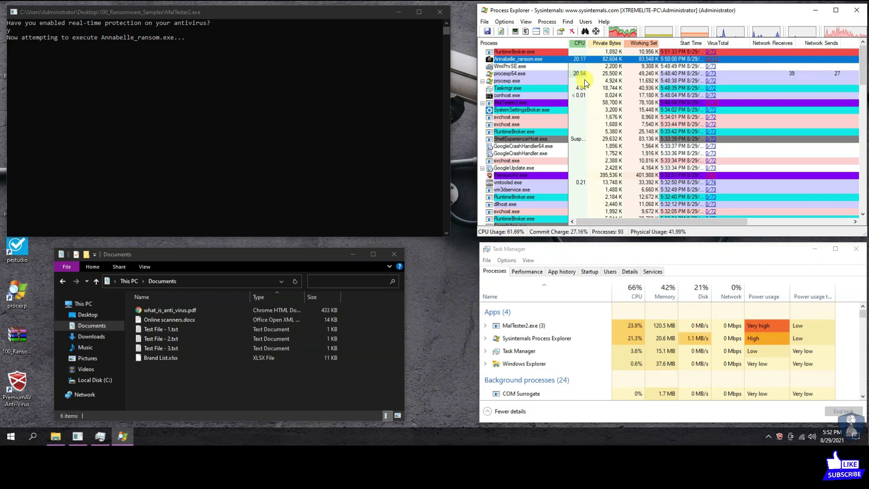
click(201, 179)
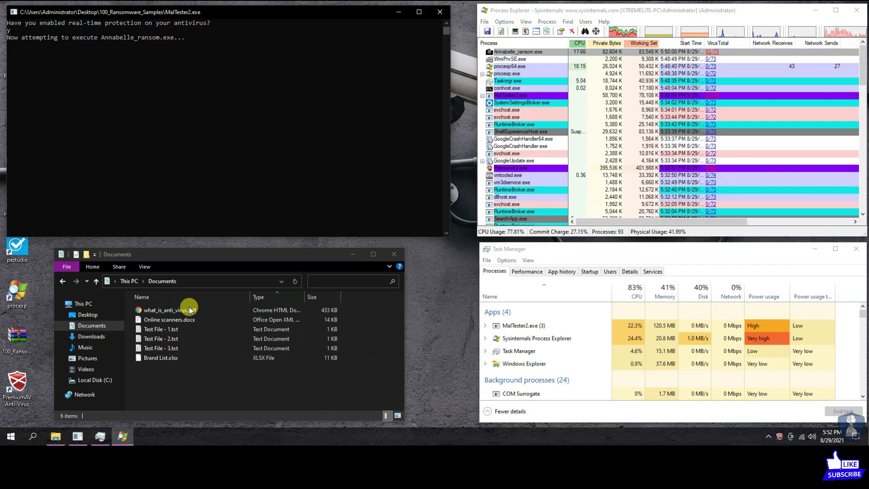
click(294, 282)
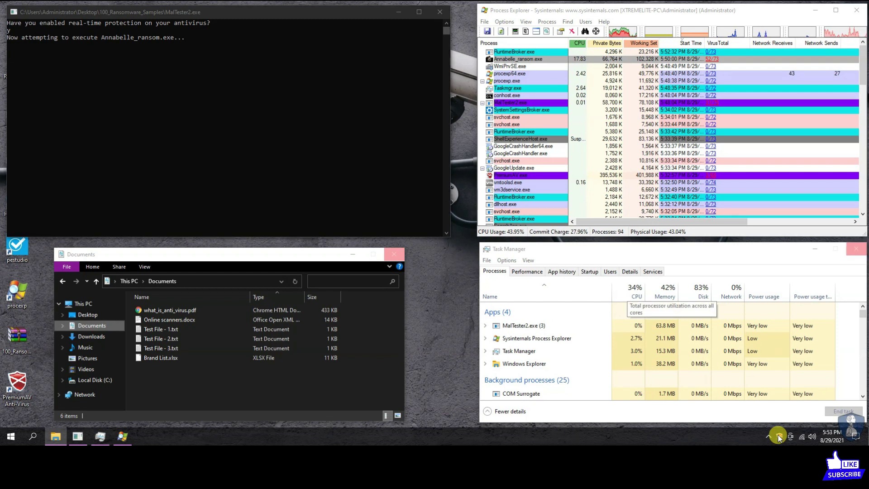
Step: Answer No to the .NET Framework 4.5 warning and end the unresponsive Annabelle process
click(504, 169)
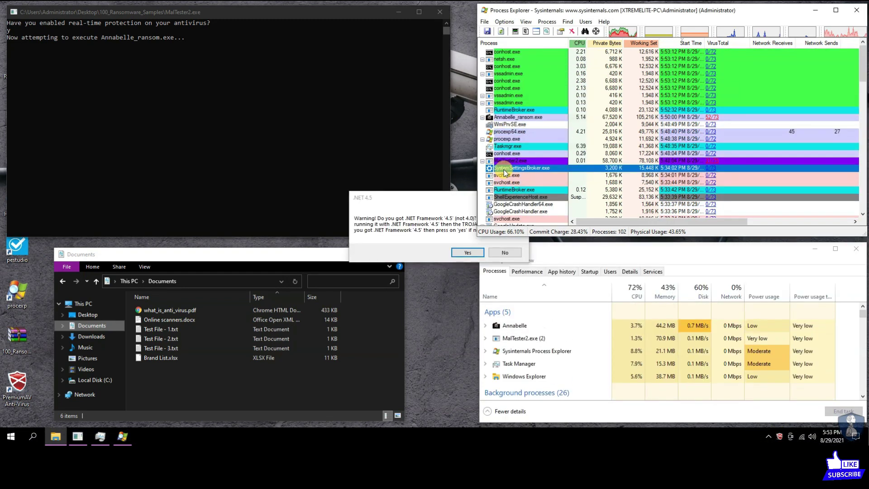
click(429, 198)
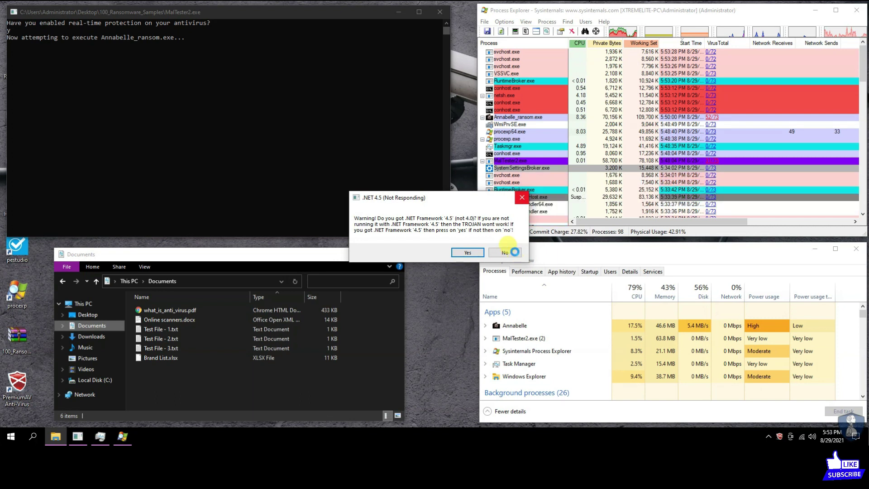
click(509, 245)
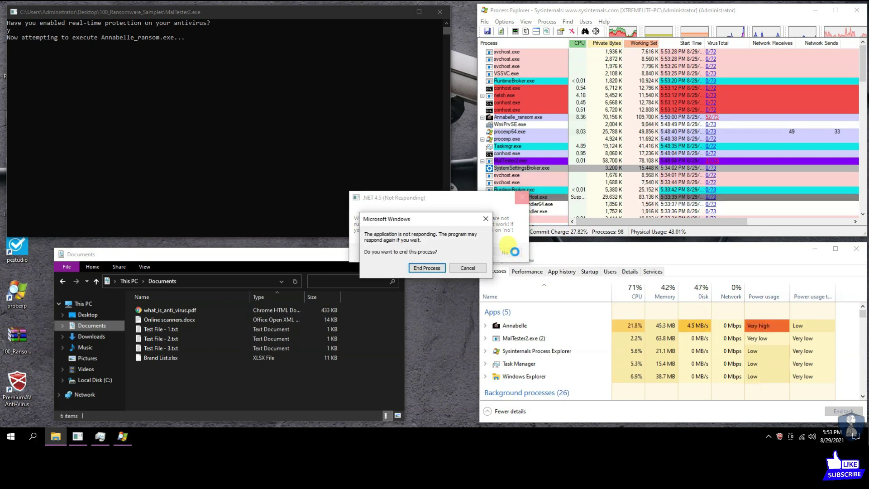
click(428, 268)
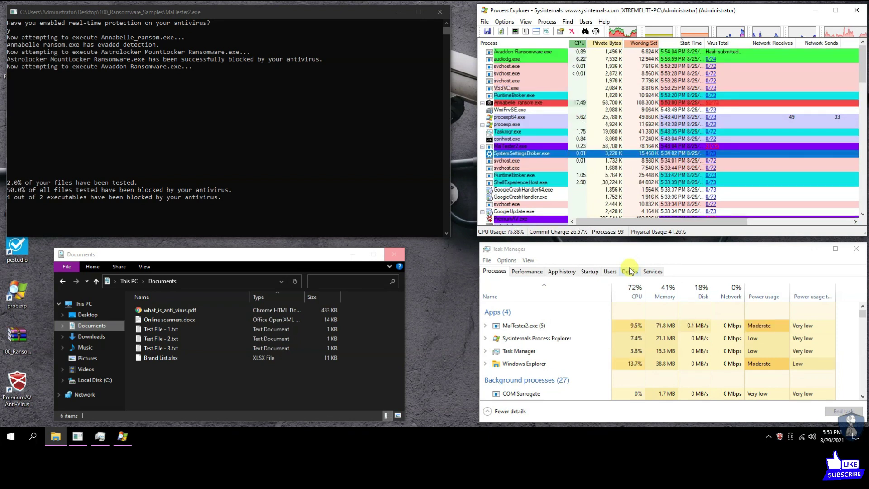
Step: Sort the Task Manager processes by CPU usage and kill the Google crash handler and updater processes in Process Explorer
click(632, 295)
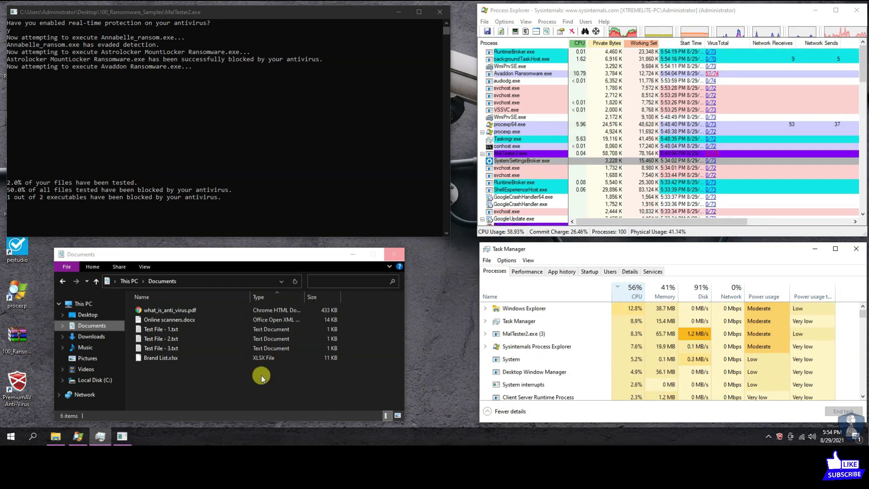
click(508, 221)
click(507, 205)
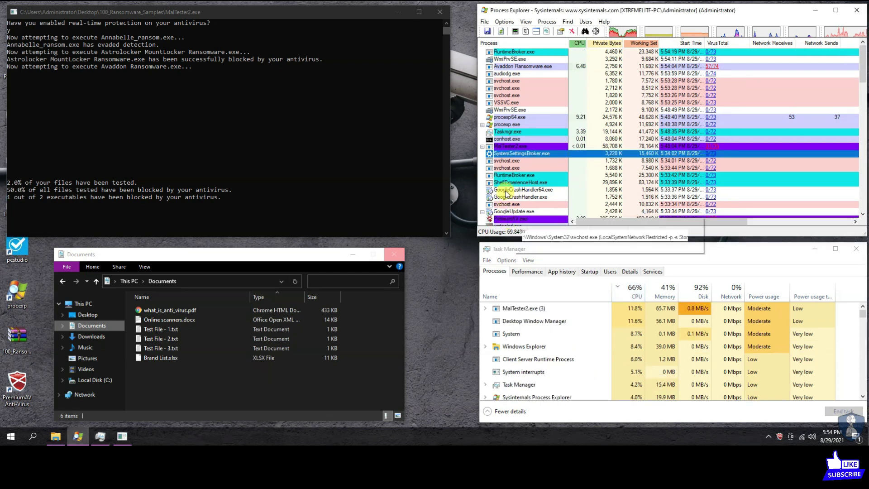
key(Delete)
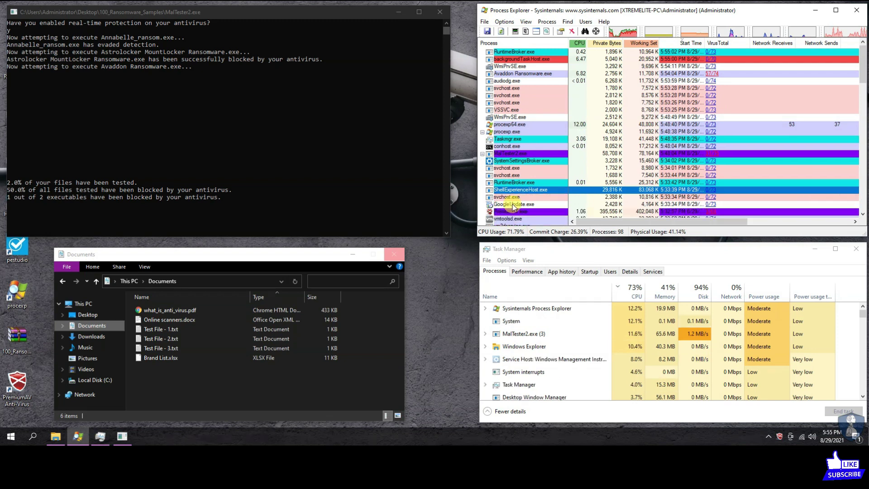
click(504, 190)
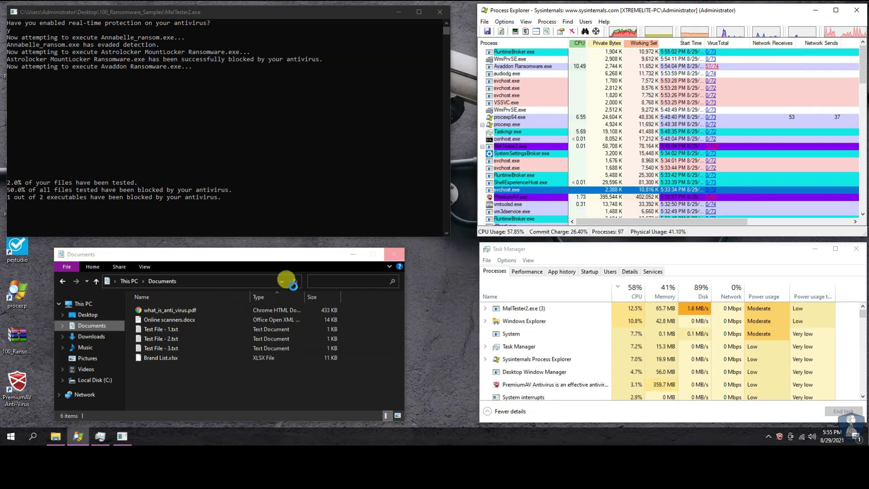
Step: View the VirusTotal report of PremiumAV.exe from Process Explorer and dismiss the chrome.exe error message
click(224, 16)
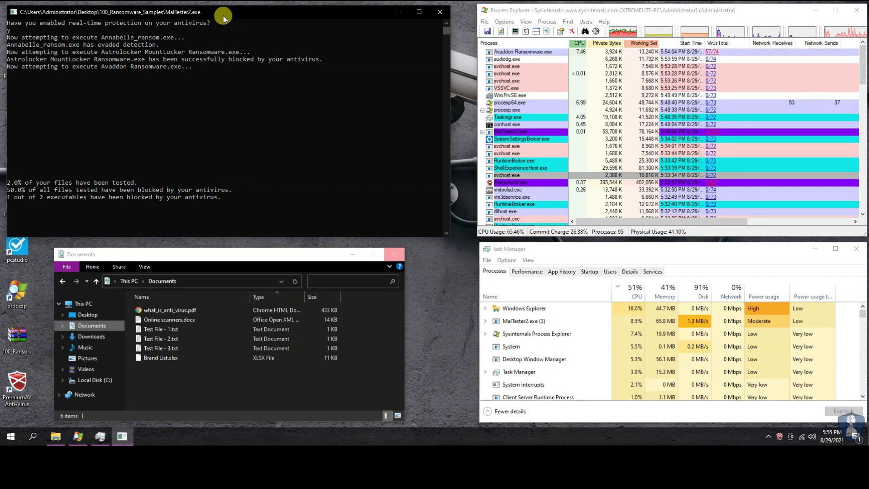
click(710, 182)
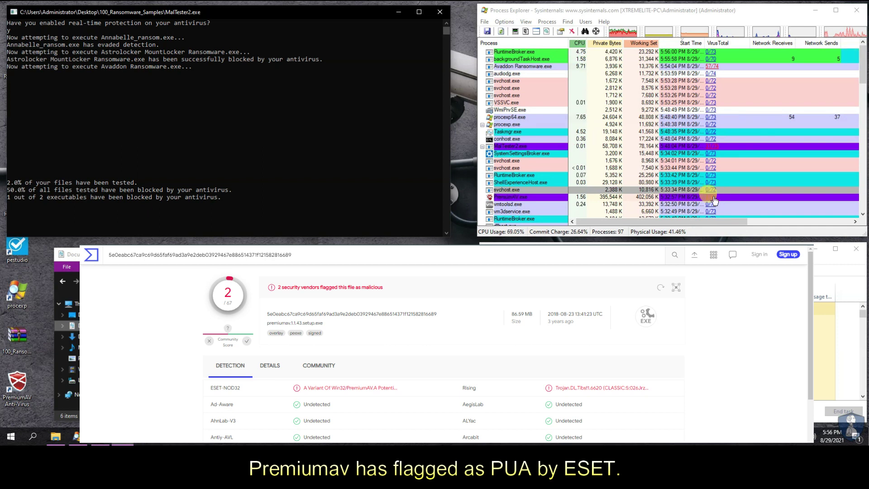
click(650, 221)
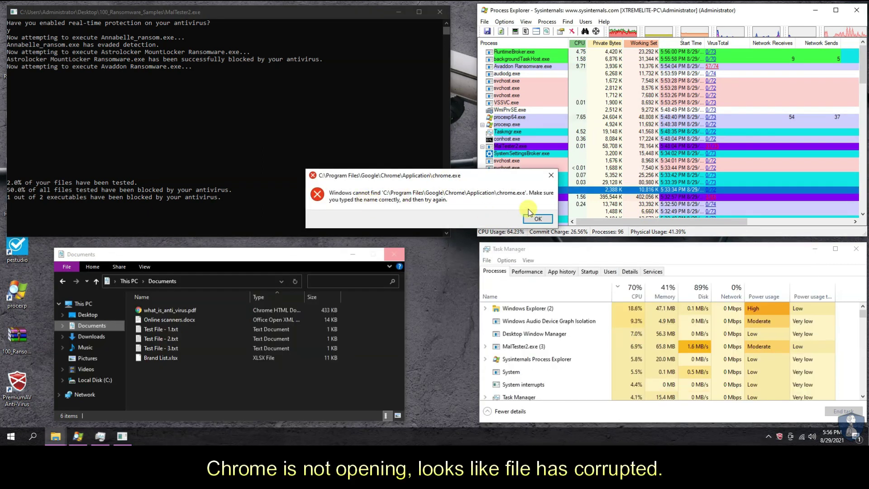
click(537, 222)
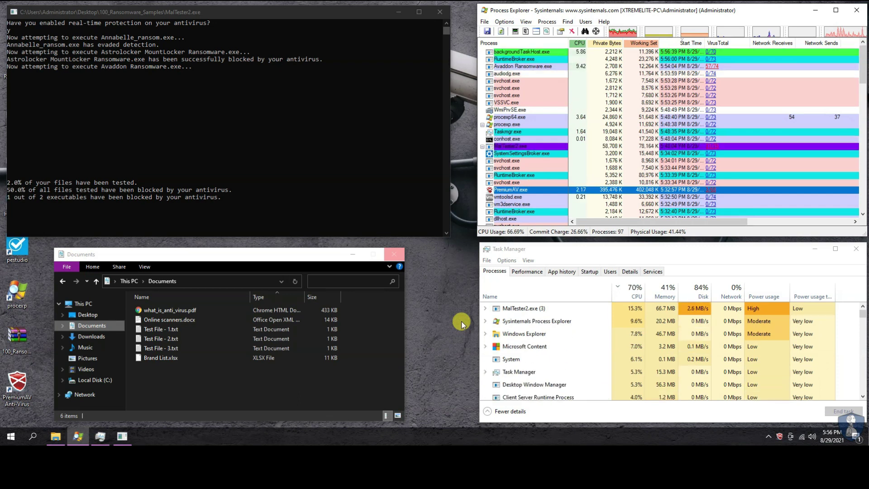
Step: Examine the Pictures folder and try to open Vrm4h_readme_.txt, dismissing the error message
click(156, 261)
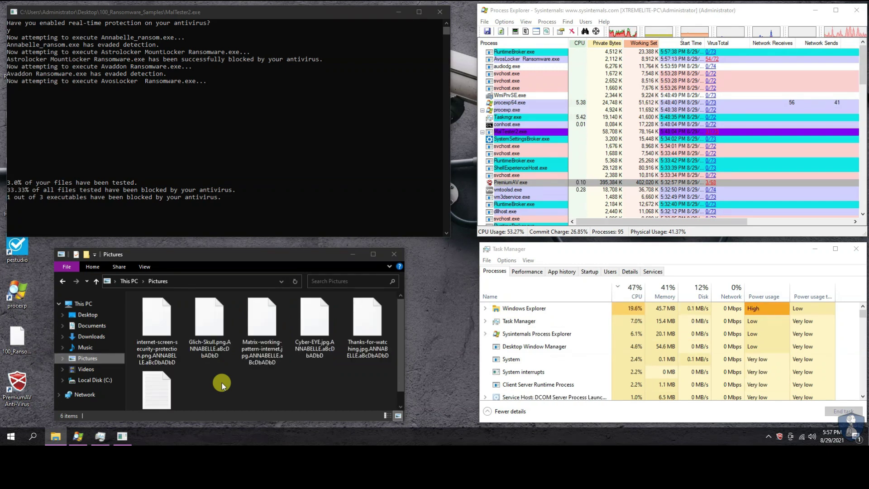
click(175, 376)
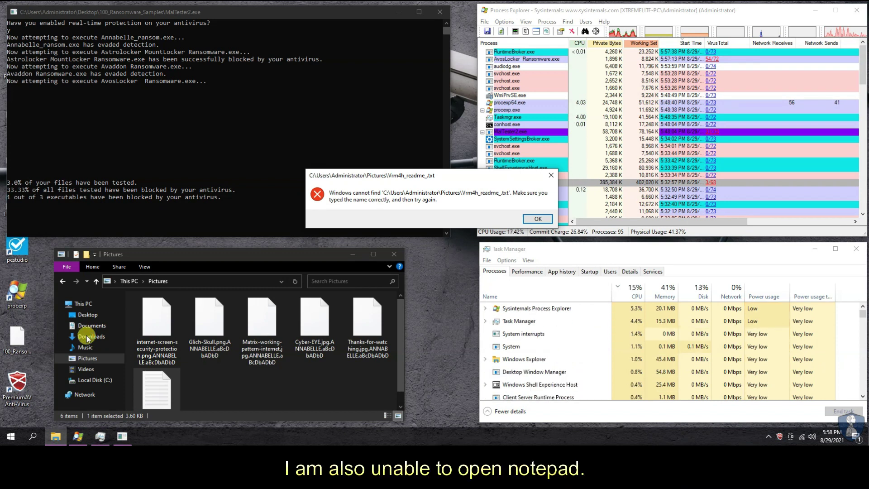
click(538, 219)
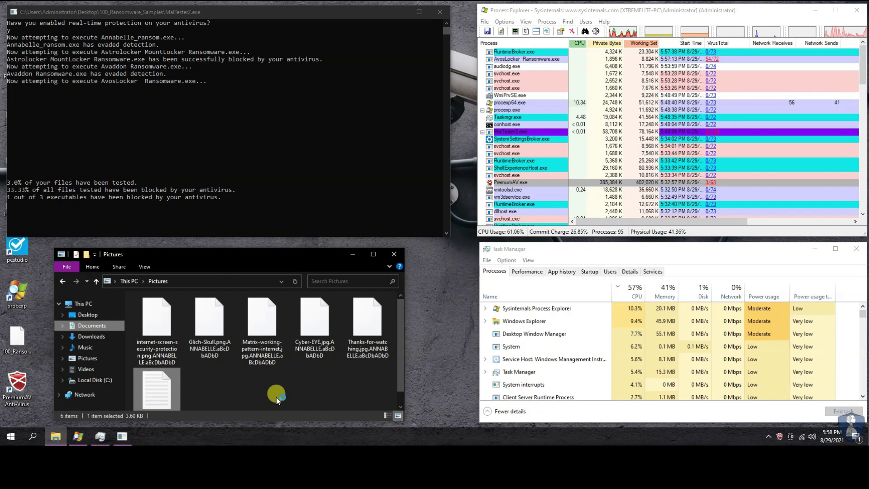
Step: Inspect the files in the Downloads folder with the Name column fitted to its contents, and those in the Desktop folder
key(alt+Left)
click(89, 336)
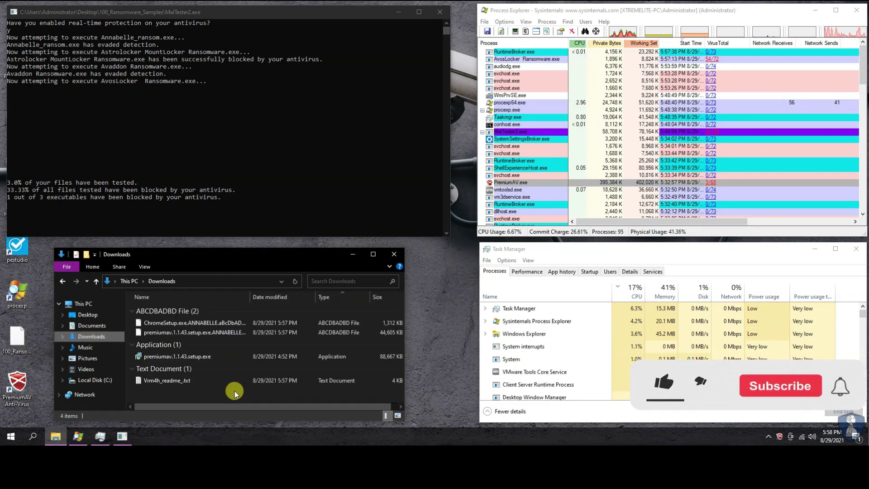
double_click(251, 297)
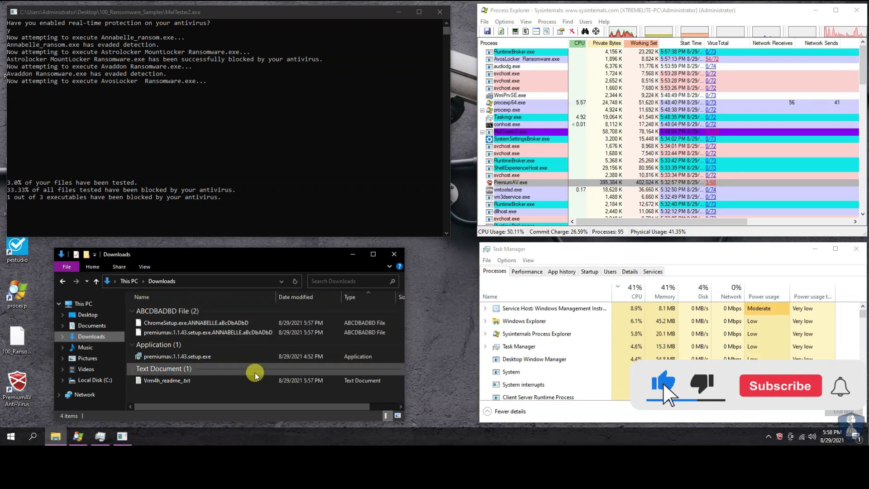
click(82, 314)
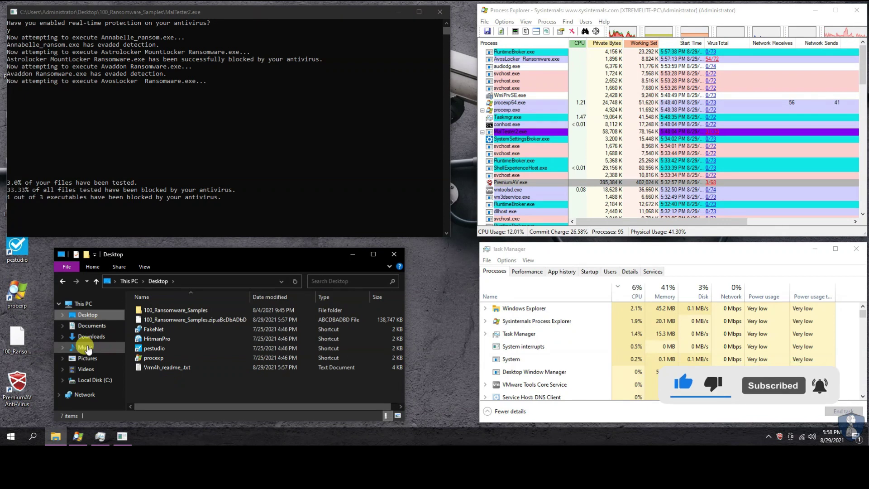
Step: Open the test folder on Local Disk (C:) to examine its files
click(92, 380)
click(167, 342)
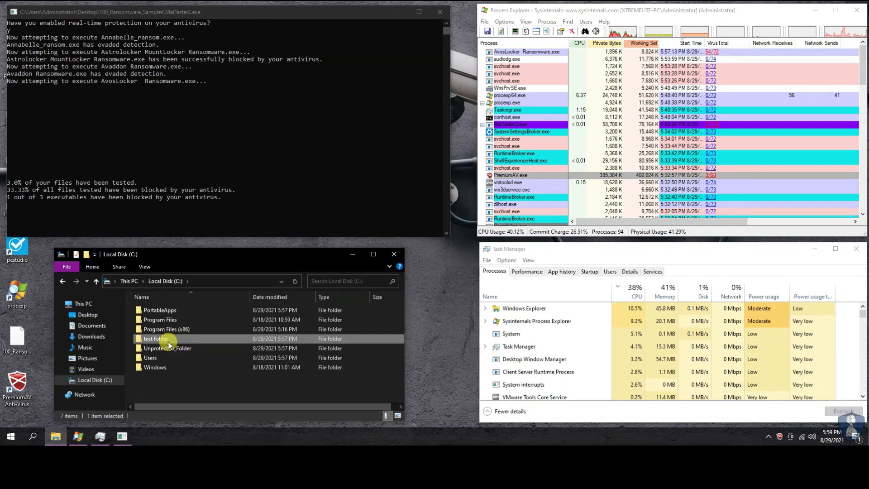
key(Return)
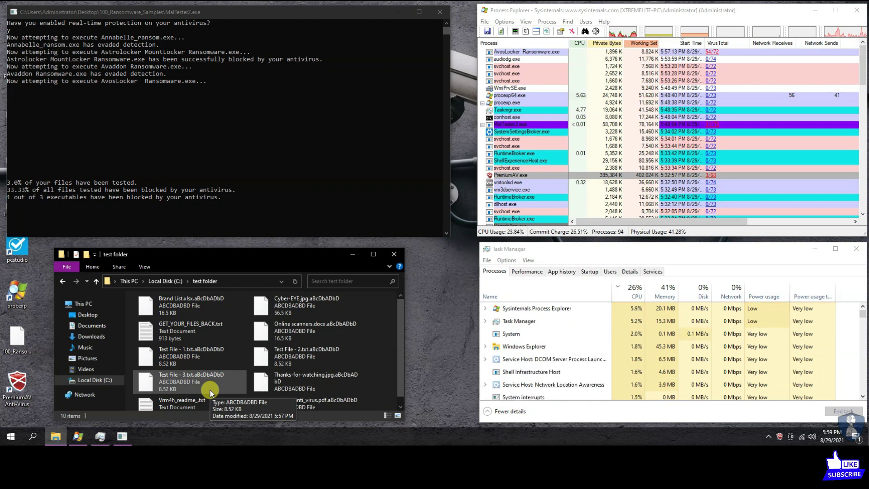
Step: Try to open GET_YOUR_FILES_BACK.txt from the test folder with Notepad and dismiss the error message
click(186, 334)
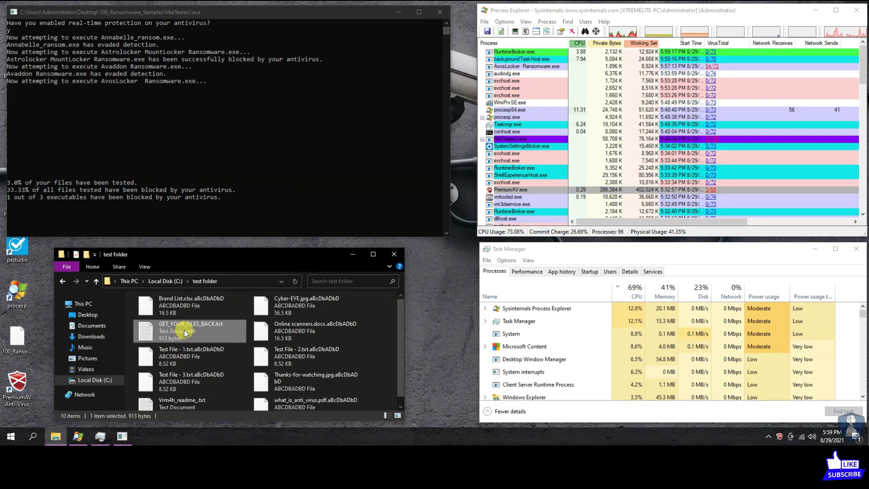
right_click(185, 334)
mouse_move(320, 154)
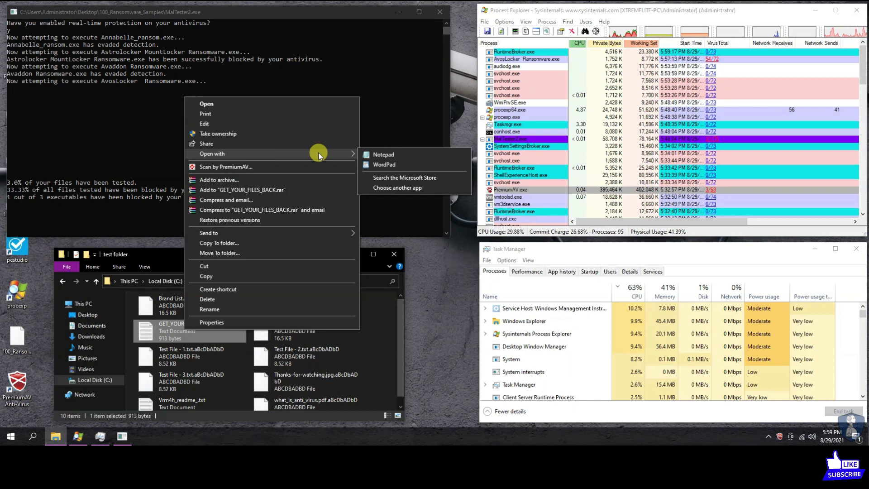
click(383, 156)
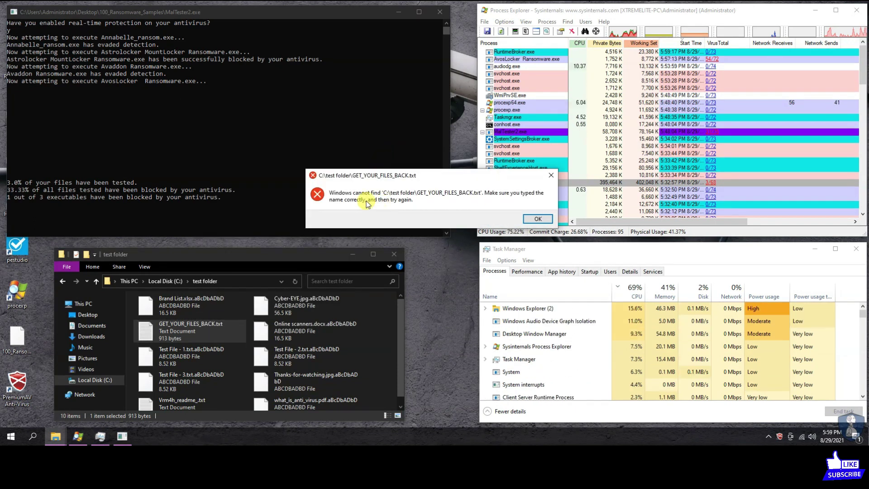
click(545, 220)
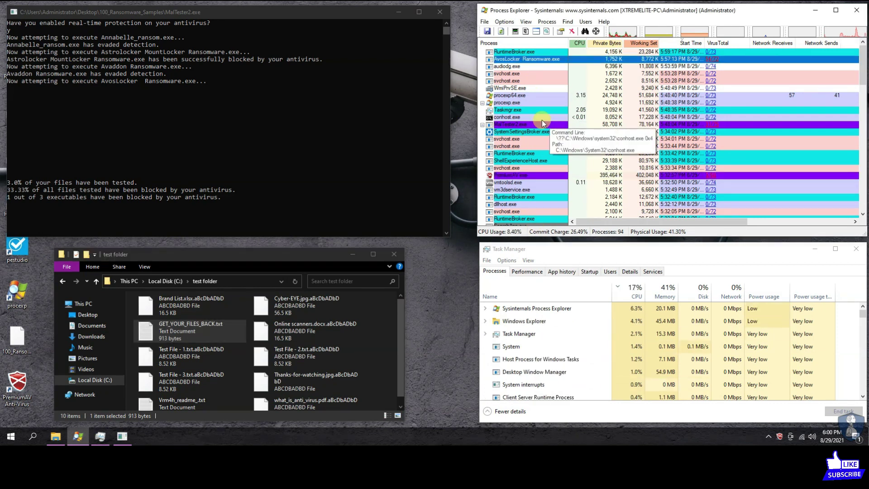
Step: Review the Annabelle startup entries, app history and CPU performance in Task Manager, returning to the process list
click(594, 273)
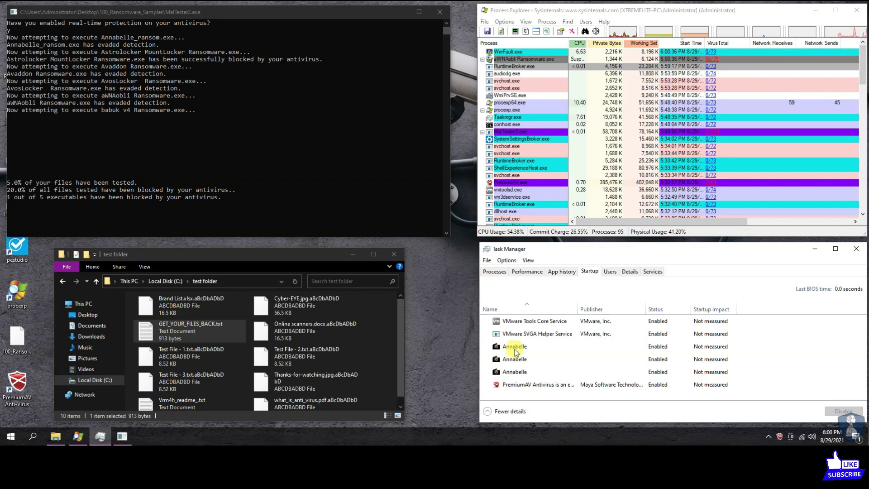
click(515, 371)
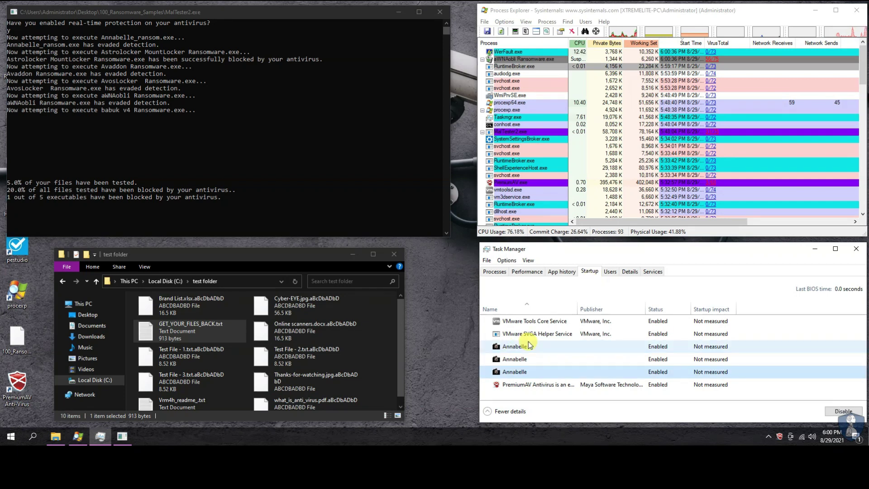
click(562, 272)
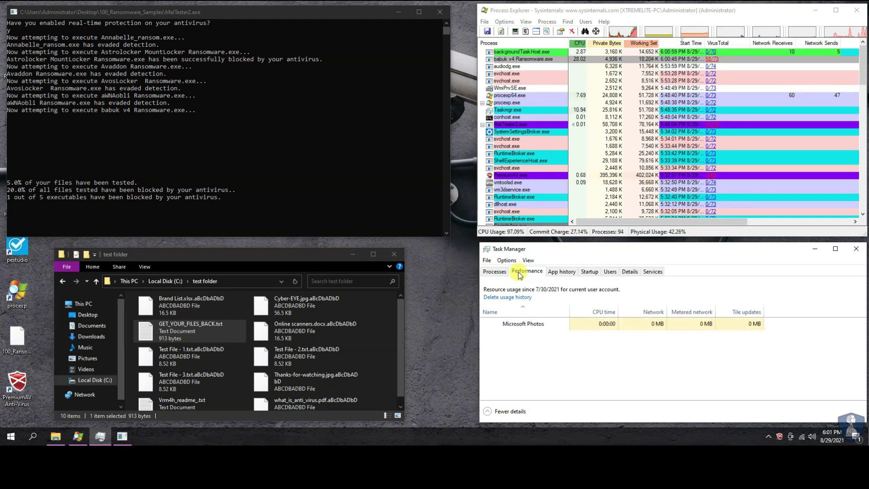
click(521, 272)
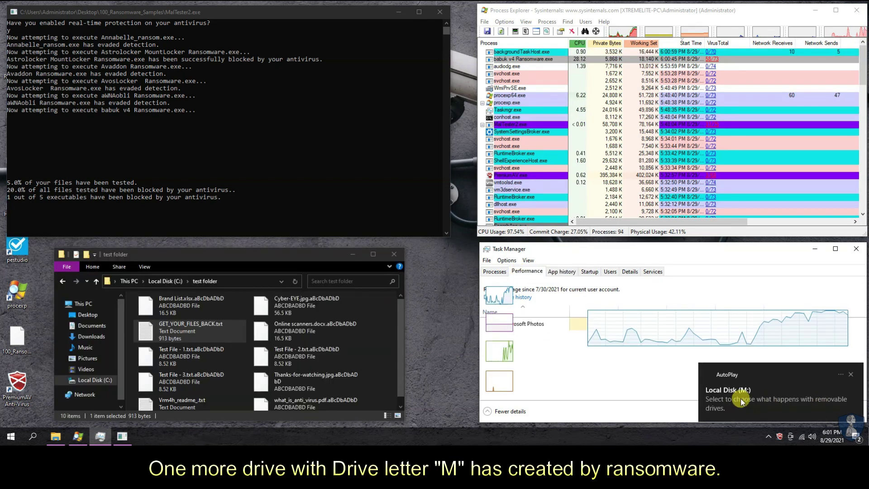
click(495, 272)
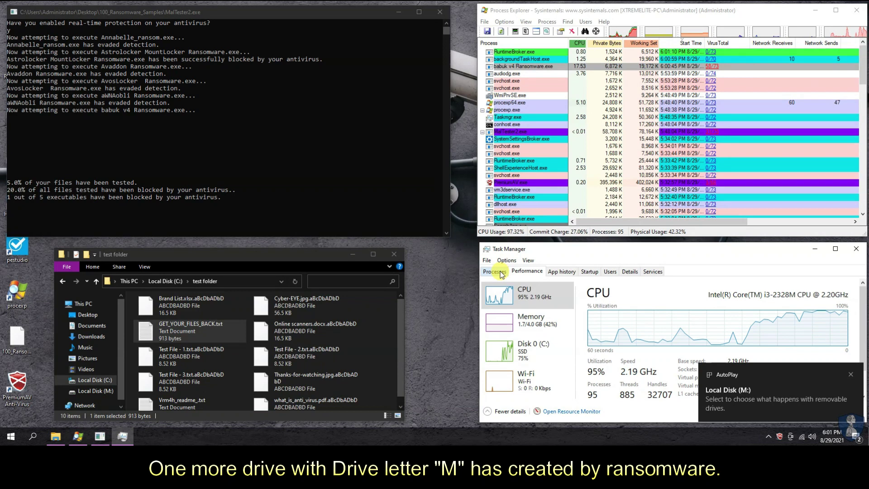
Step: Inspect the drives under This PC, the child processes of MalTester2.exe in Task Manager and the test files in Documents
click(82, 307)
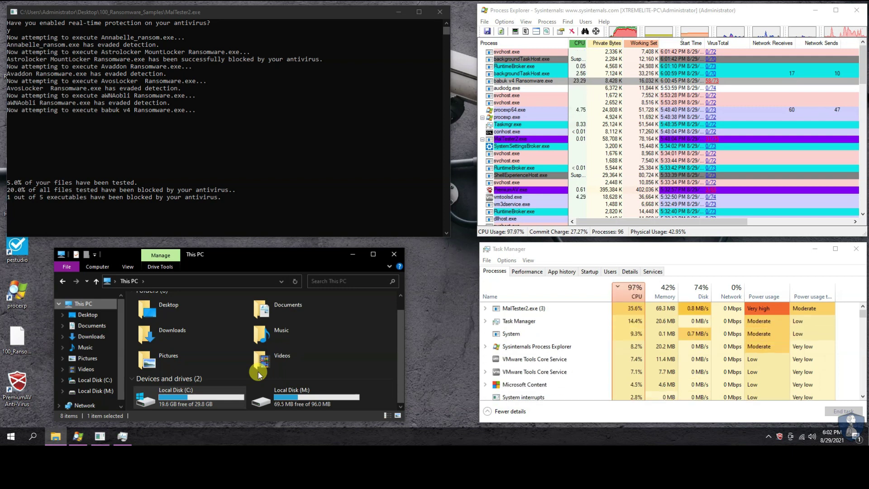
click(486, 308)
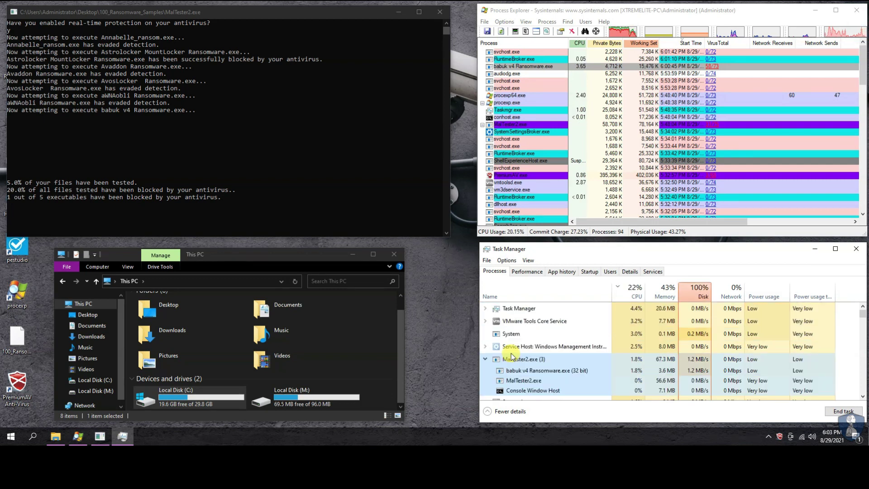
click(85, 329)
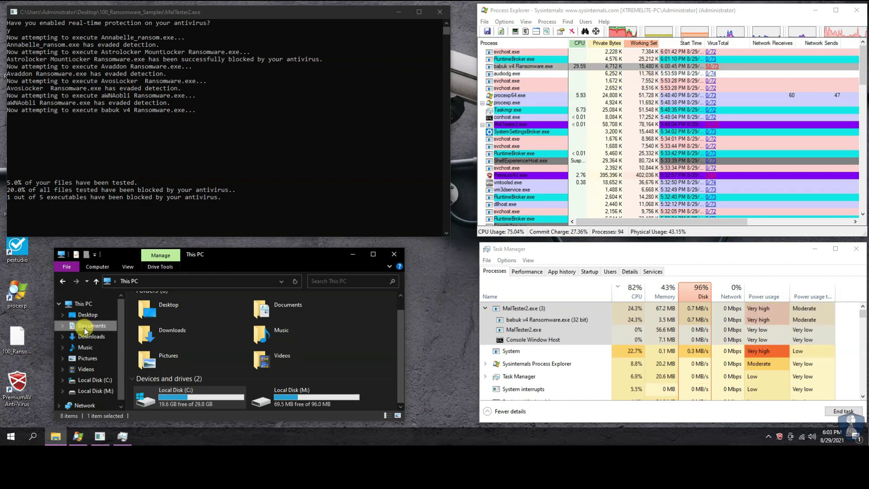
click(84, 328)
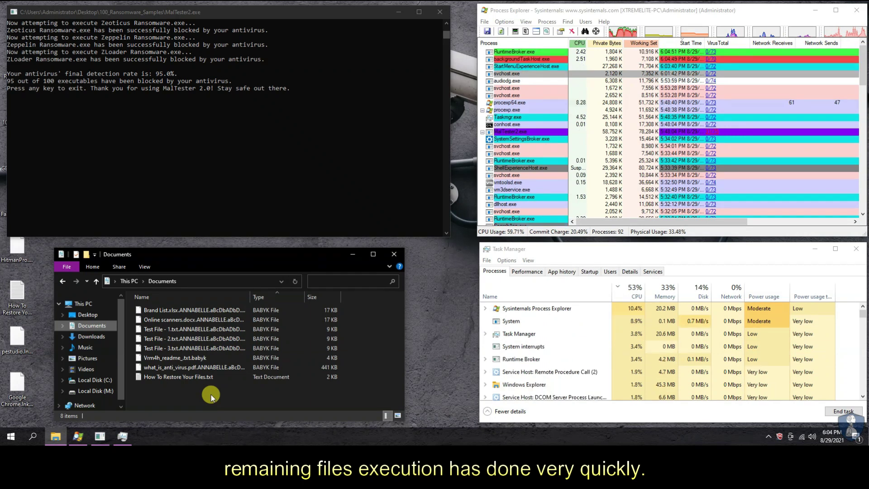
Step: Highlight the blocked-executables count in the MalTester2 results and exit the console
click(19, 64)
drag(7, 79, 62, 83)
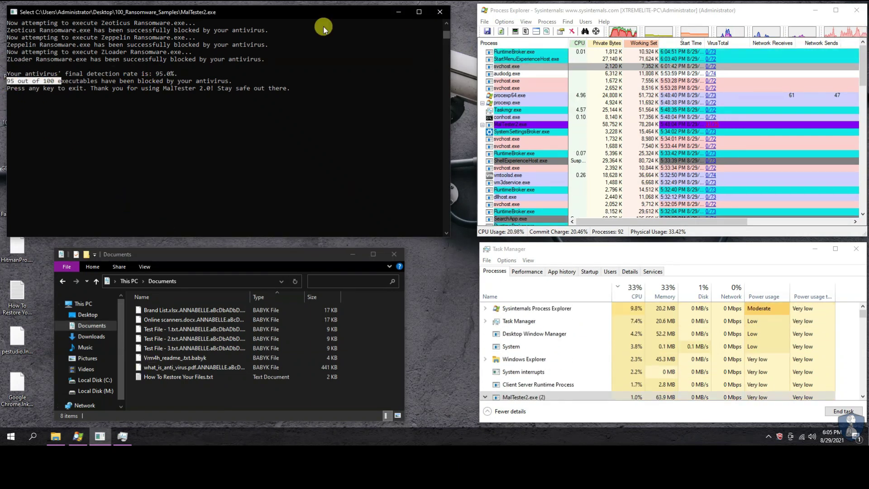
right_click(269, 121)
key(Return)
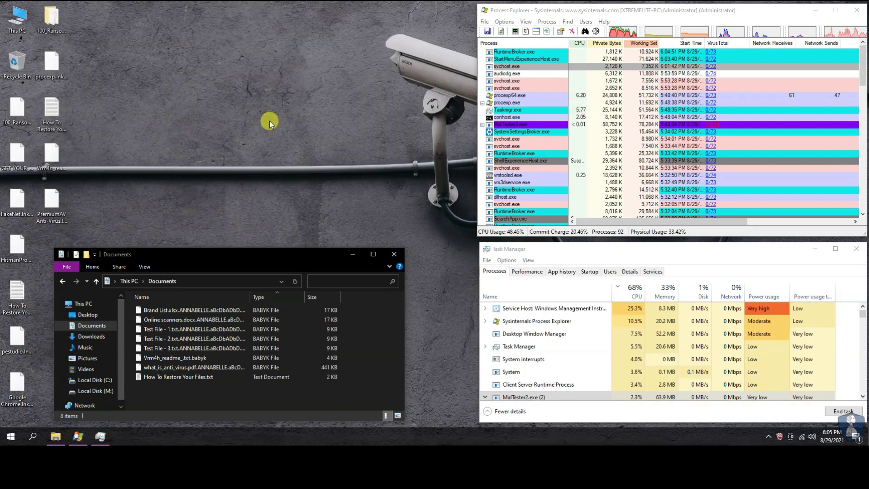
Step: Try to open How To Restore Your Files.txt from the Downloads folder and dismiss the error message
drag(219, 251, 238, 128)
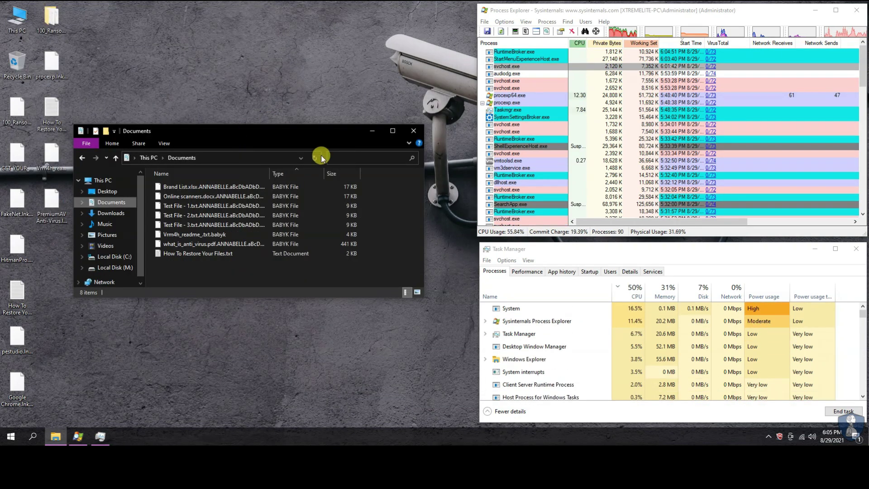
click(104, 213)
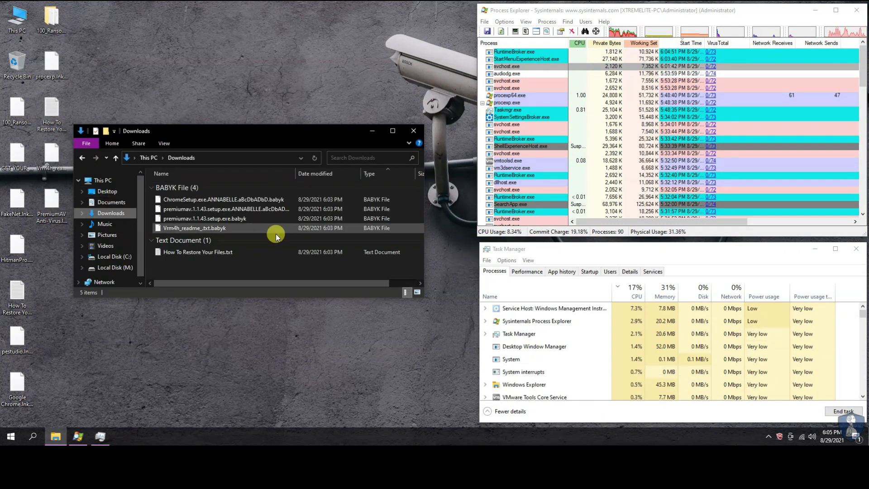
double_click(203, 252)
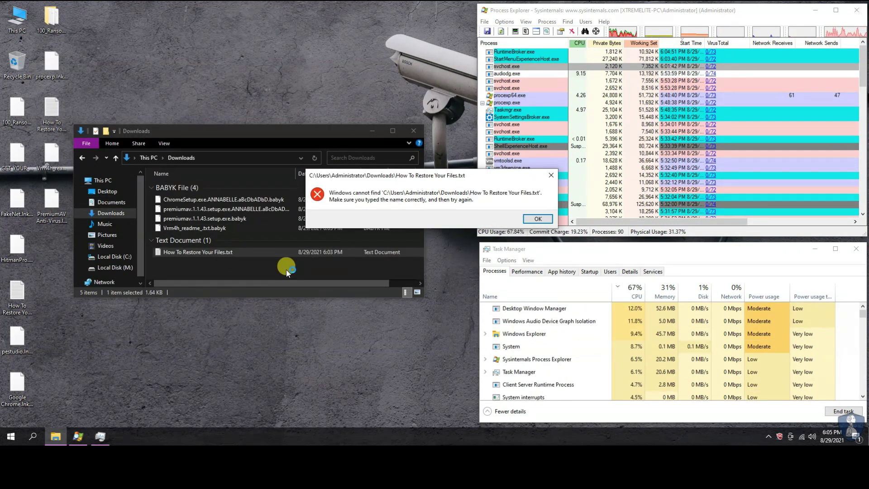
click(538, 218)
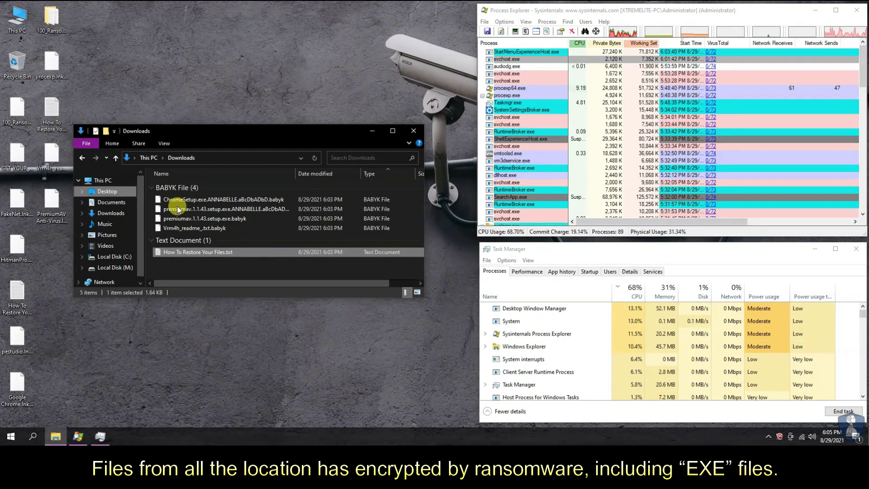
Step: Show the Desktop folder's contents and look through the running processes in Process Explorer
click(108, 191)
click(724, 10)
scroll(725, 162, down, 3)
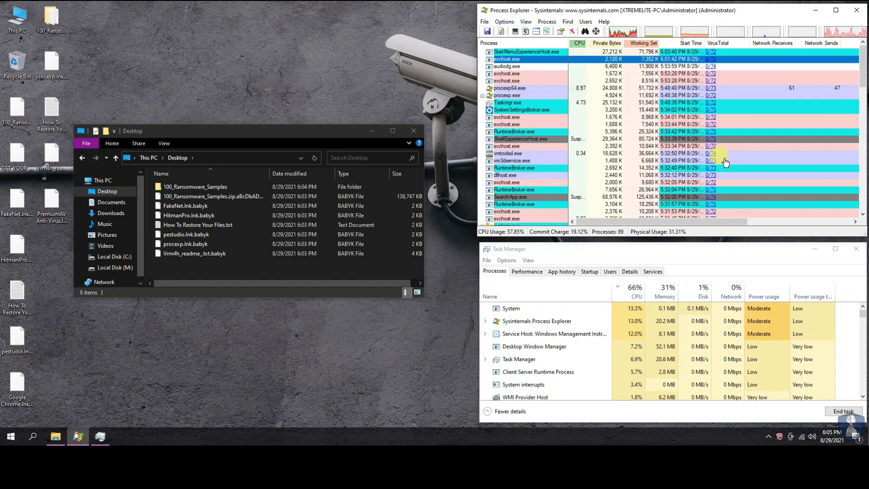
Step: Display the startup entries in Task Manager and move its window clear of the folder window
click(585, 271)
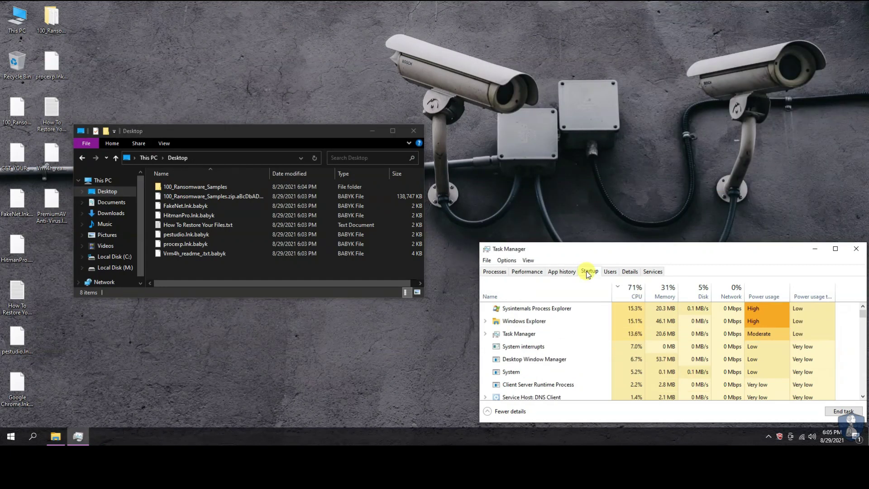
drag(717, 243, 688, 172)
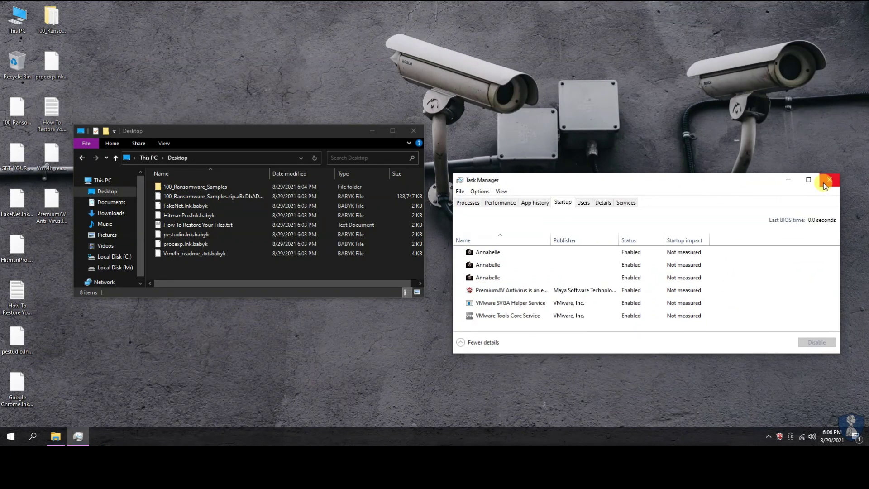
drag(613, 172, 648, 78)
Step: Open the 100_Ransomware_Samples folder, enlarge its window and examine the sample files from start to end
click(181, 186)
key(Return)
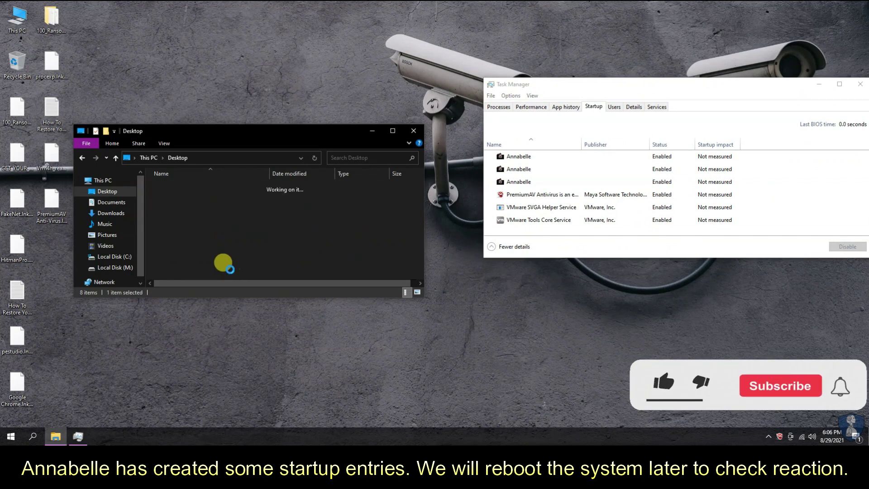
drag(252, 131, 238, 75)
drag(406, 243, 448, 397)
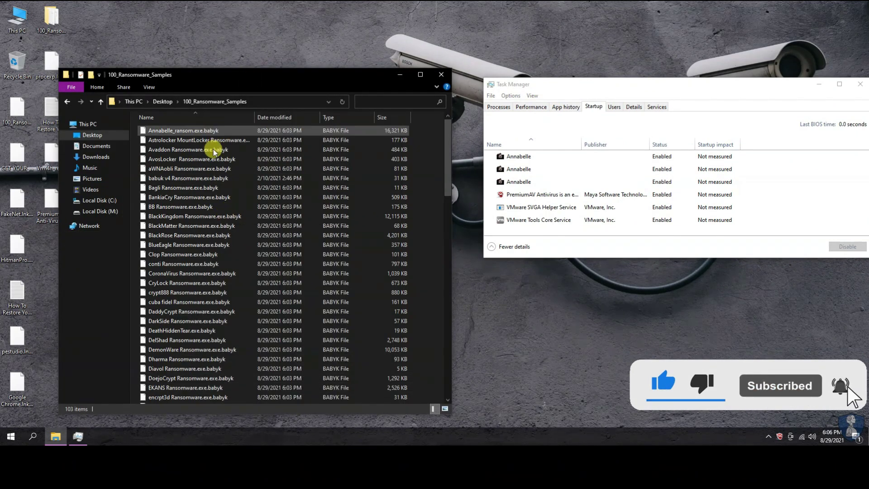
scroll(240, 319, down, 15)
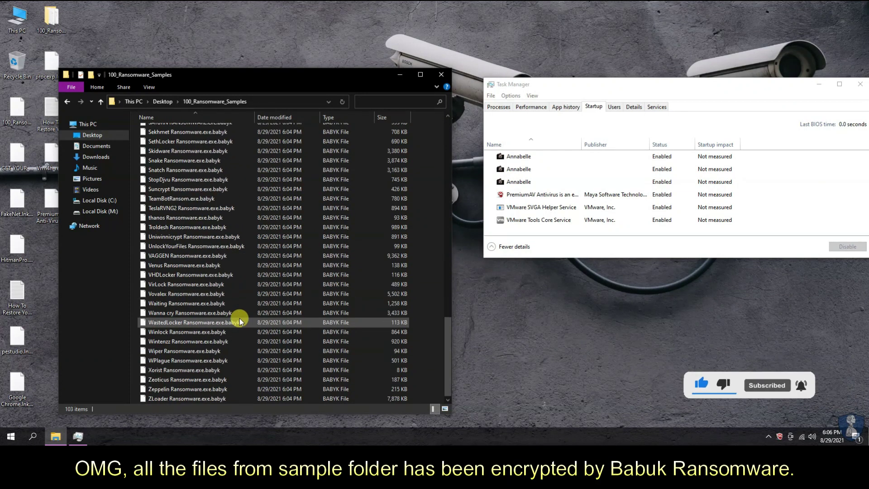
scroll(240, 319, up, 5)
click(208, 261)
scroll(222, 276, up, 13)
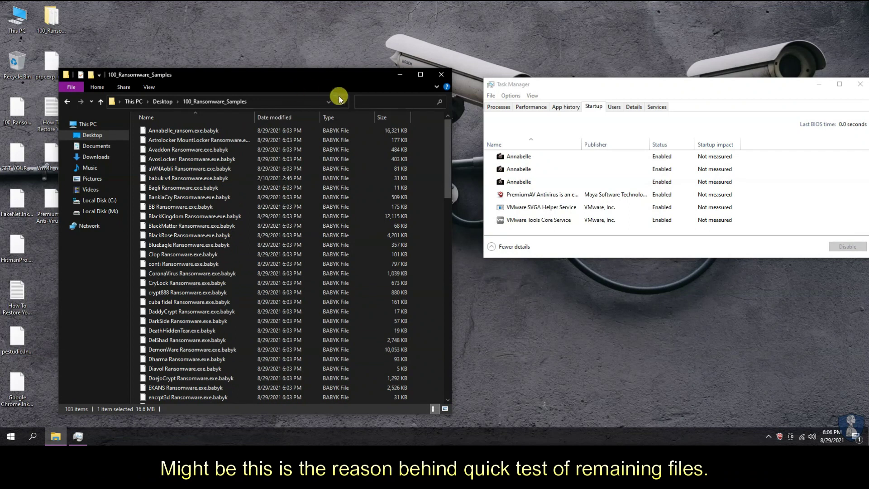
Step: Examine the root of drive C and the PortableApps tools, including Wub, HitmanPro and UltraAdwareKiller, and close the folder window
click(80, 200)
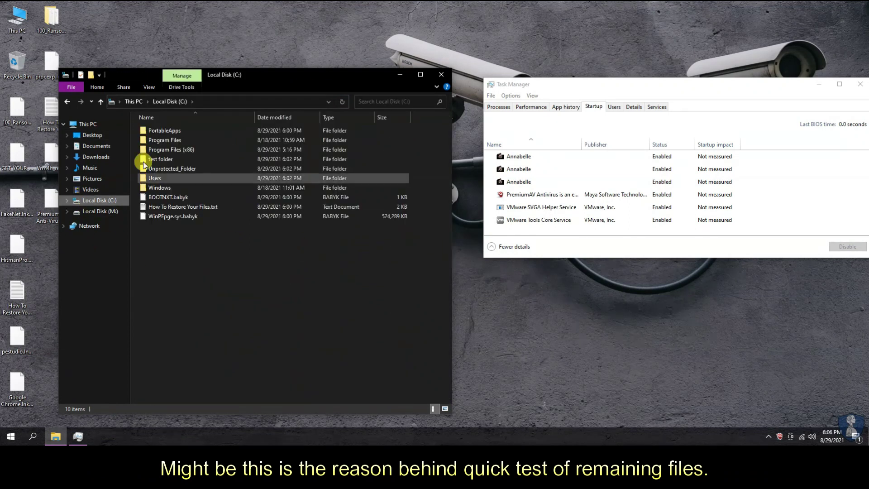
double_click(164, 132)
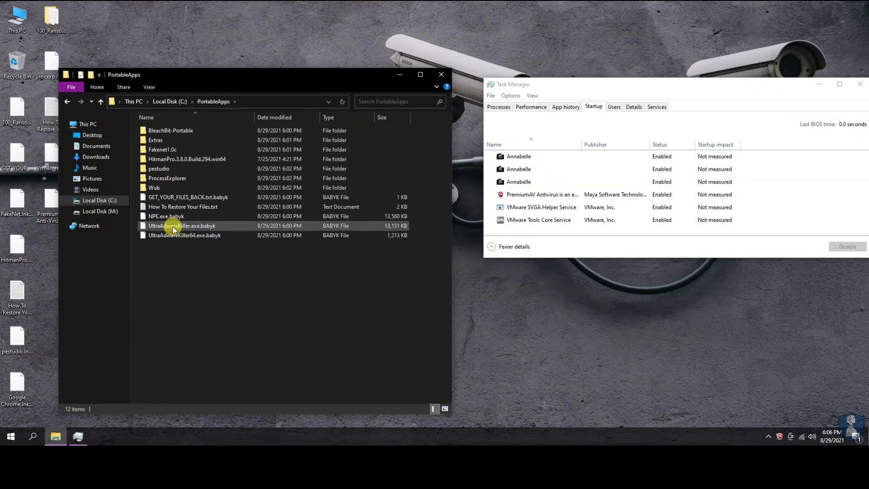
double_click(154, 186)
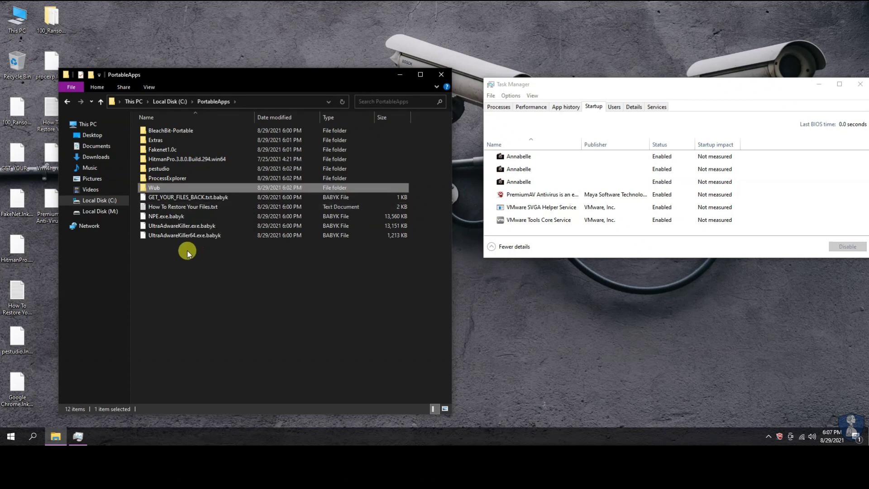
click(170, 103)
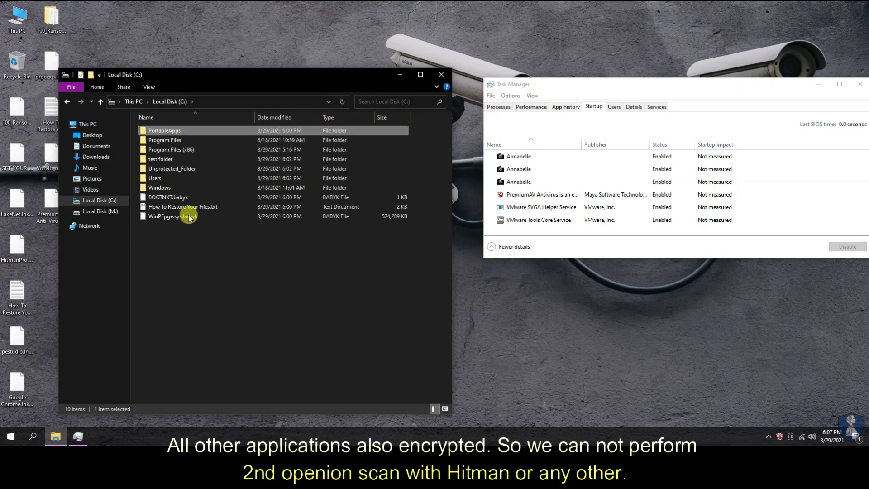
double_click(164, 131)
click(156, 159)
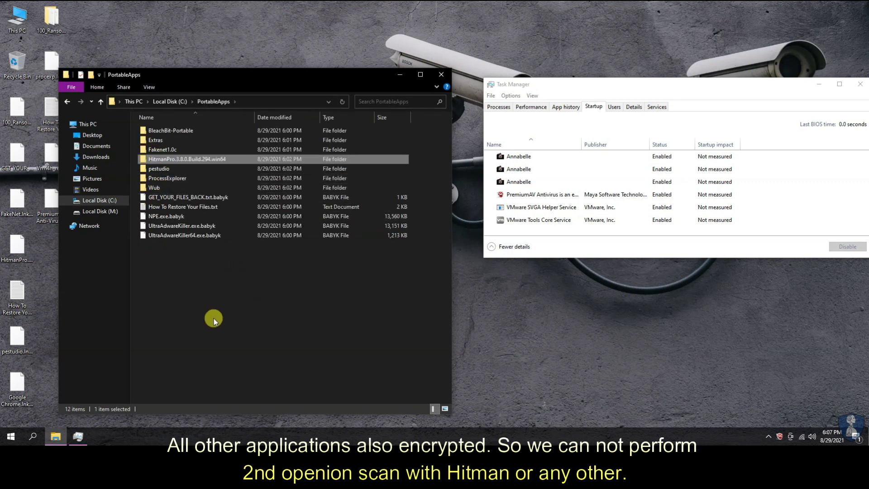
click(171, 225)
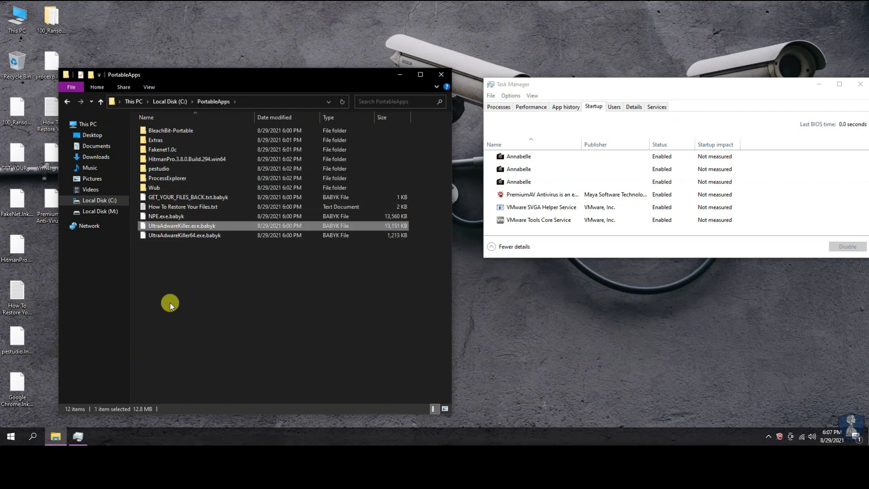
click(166, 102)
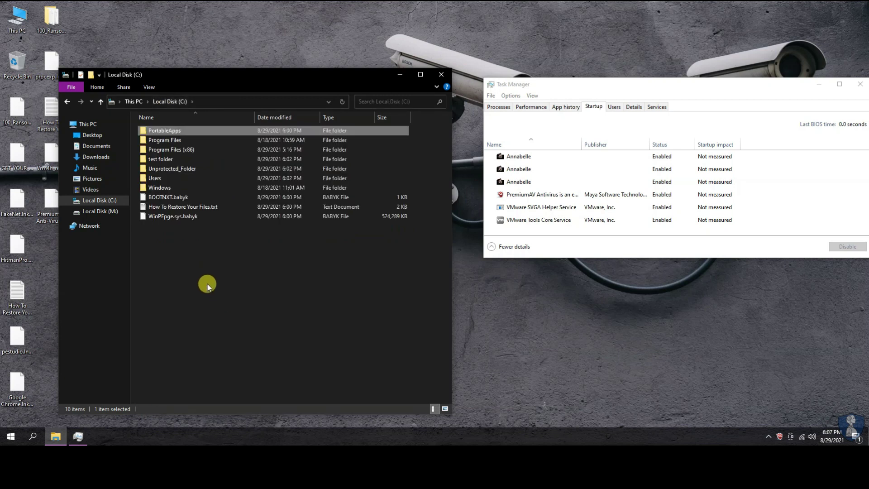
click(438, 75)
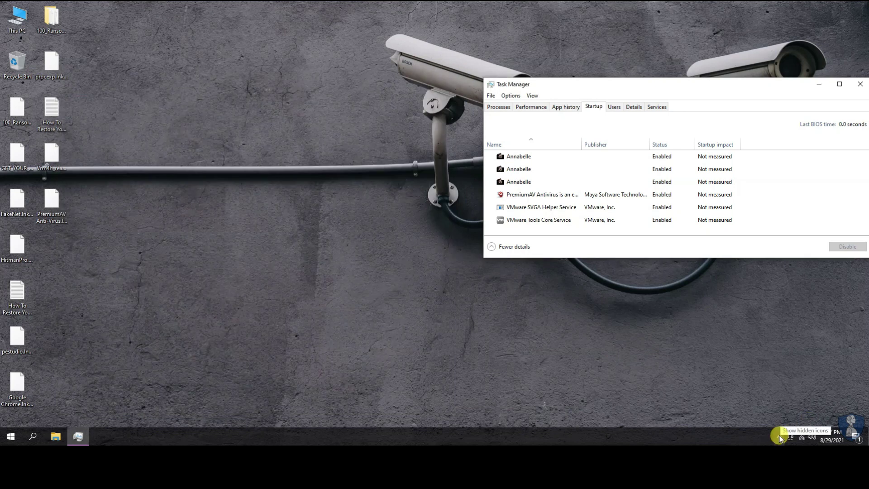
Step: Check the system tray icons and review the full list of running processes in Task Manager
click(779, 436)
click(404, 398)
click(75, 432)
click(499, 107)
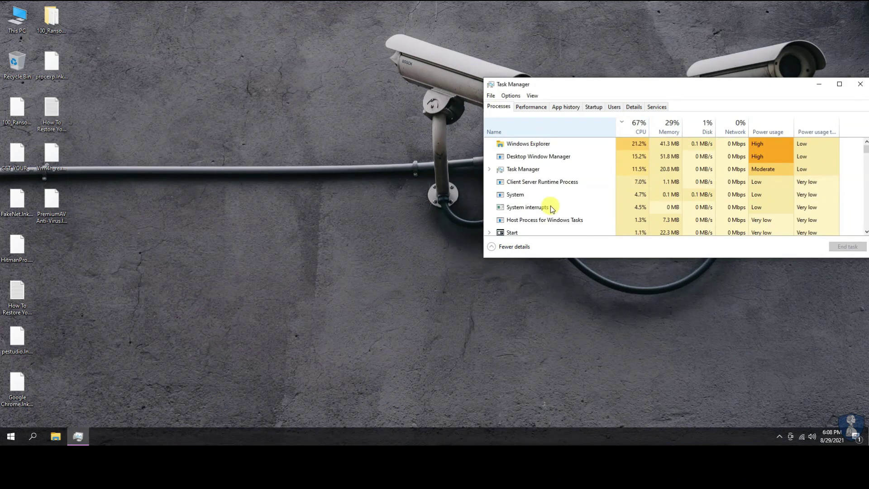
scroll(549, 205, down, 5)
Step: Inspect the test files in Unprotected_Folder and the Users folder on drive C in a new File Explorer window
key(super+e)
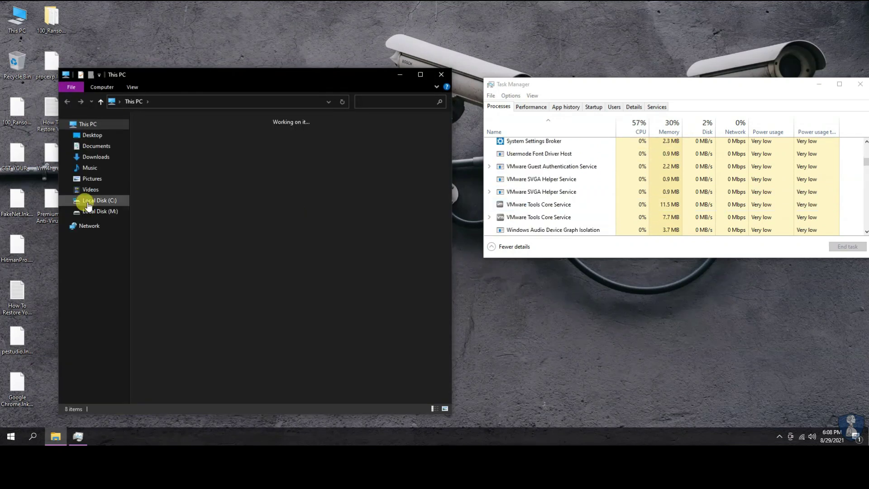
click(88, 203)
click(162, 170)
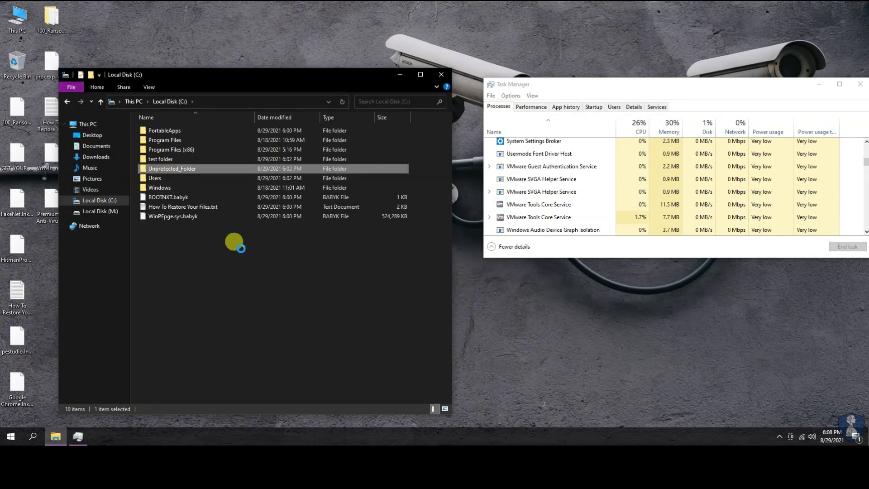
key(Return)
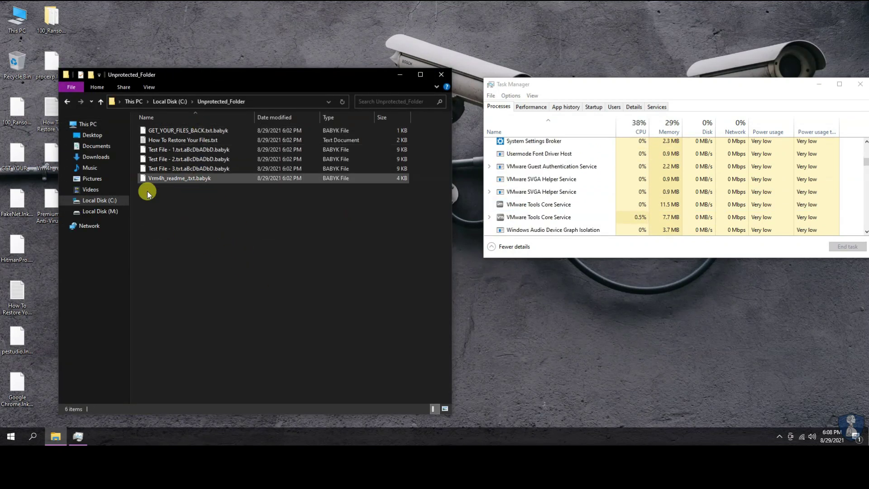
key(BackSpace)
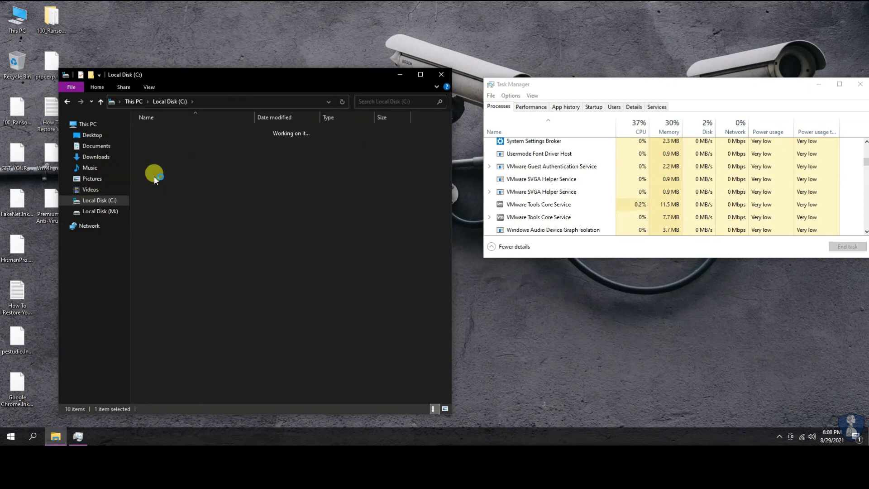
double_click(154, 178)
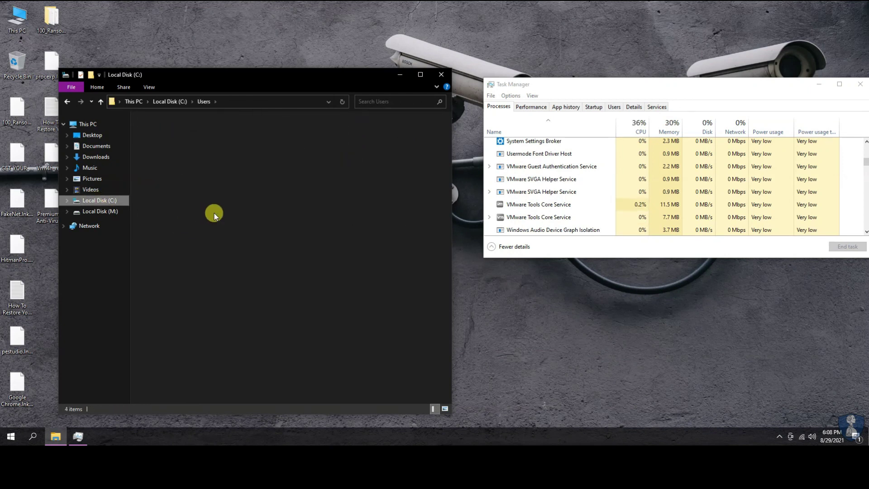
key(BackSpace)
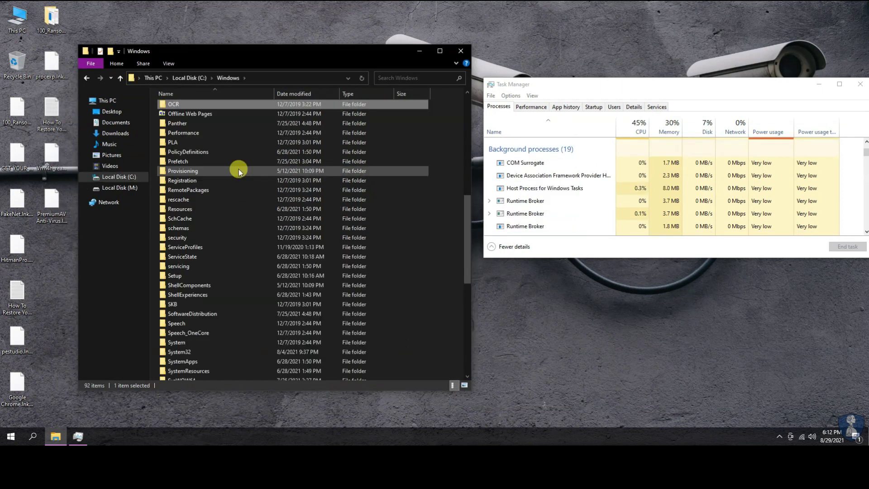
Step: Try to launch notepad.exe and regedit.exe from the Windows folder and dismiss the Registry Editor message
text(notepad)
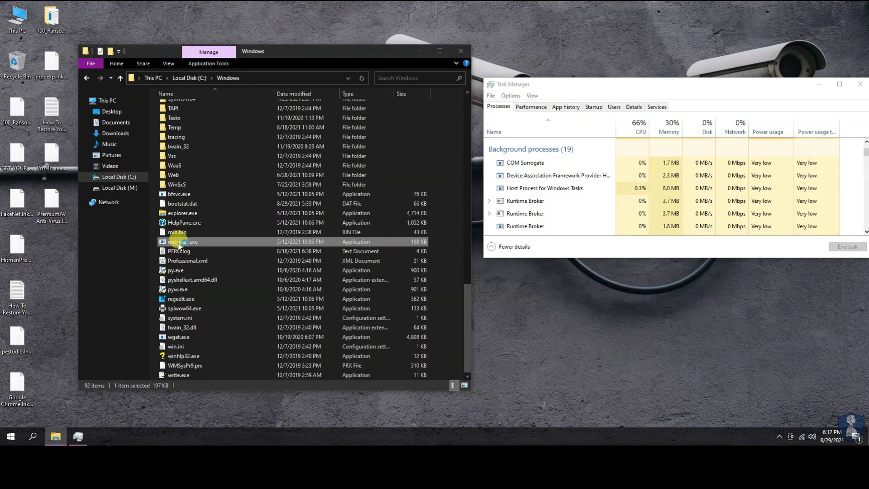
double_click(178, 243)
key(Return)
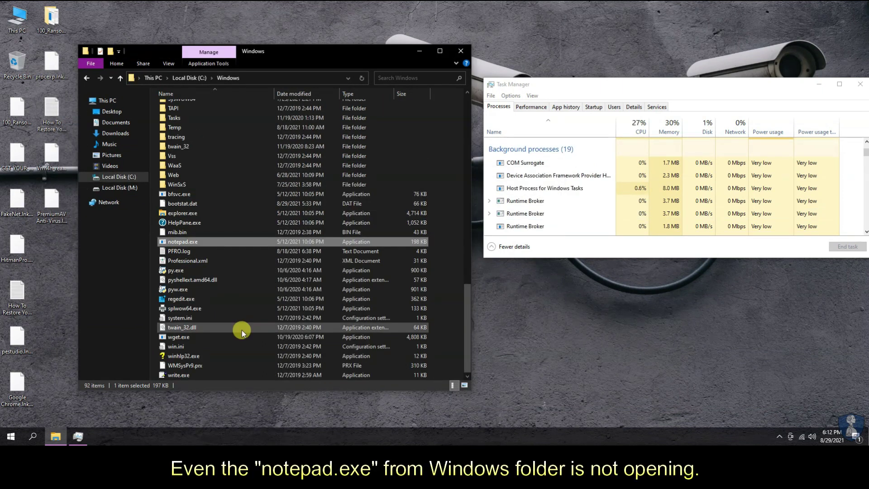
click(178, 300)
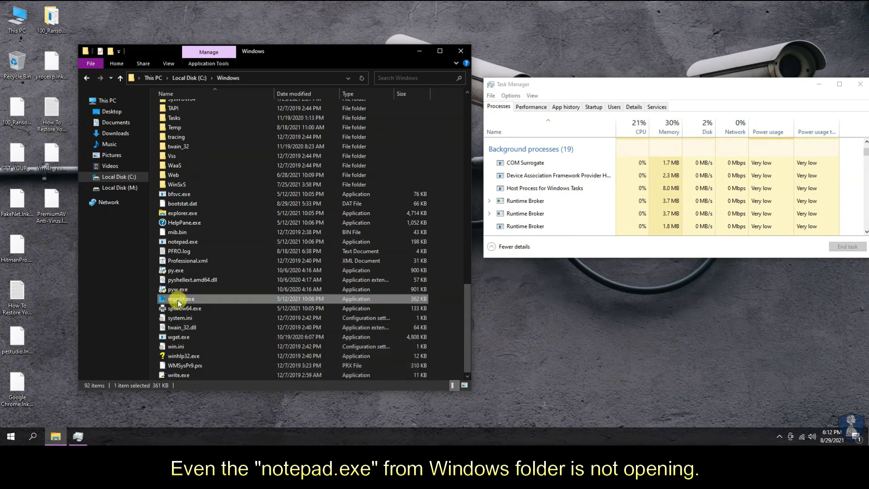
double_click(178, 300)
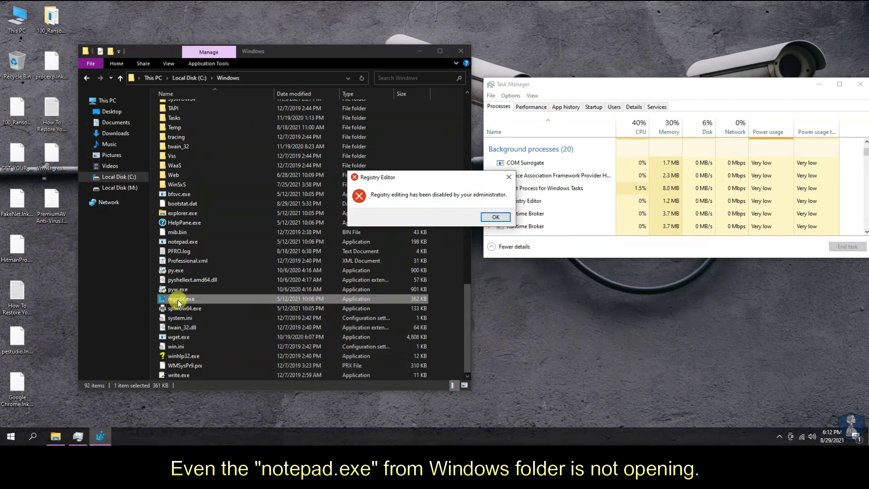
click(499, 218)
Step: Look through Program Files and Program Files (x86) on drive C and open the Premium Anti-Virus folder under Maya Software
click(113, 177)
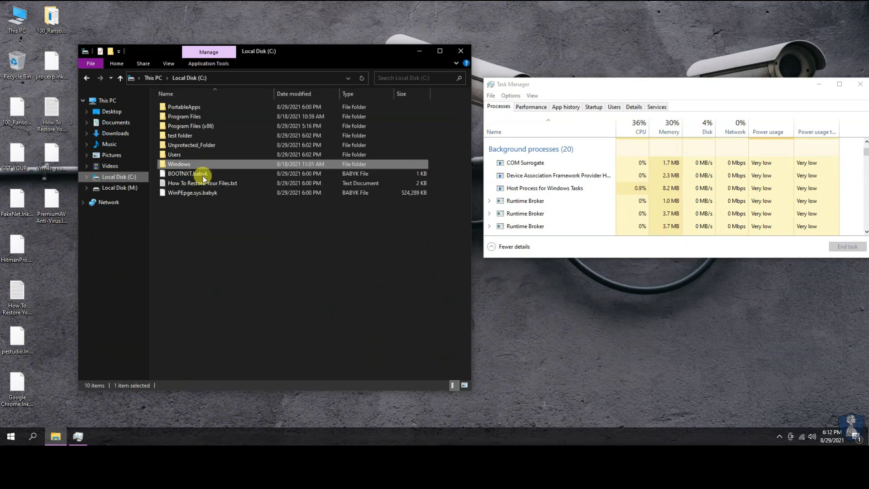
click(193, 117)
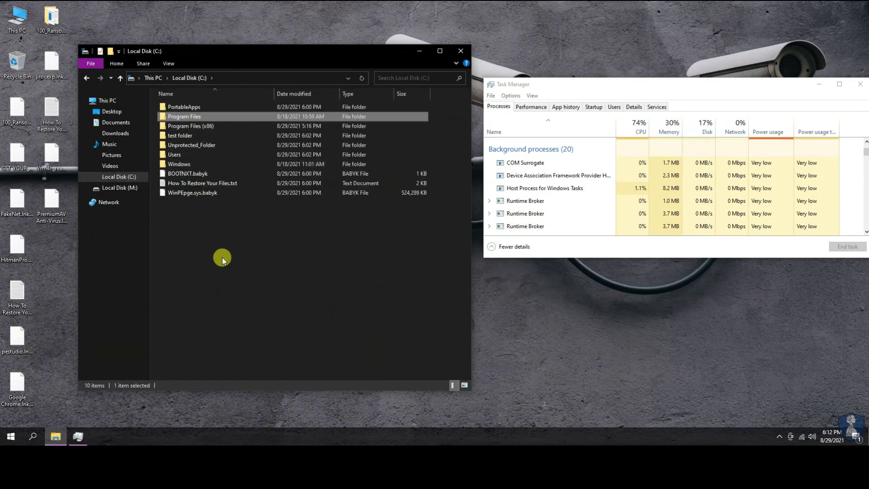
key(Return)
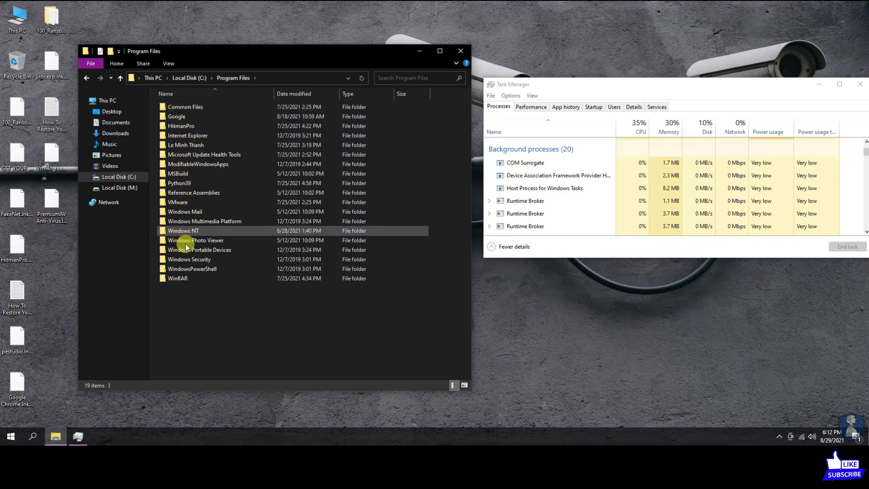
key(alt+Up)
double_click(178, 125)
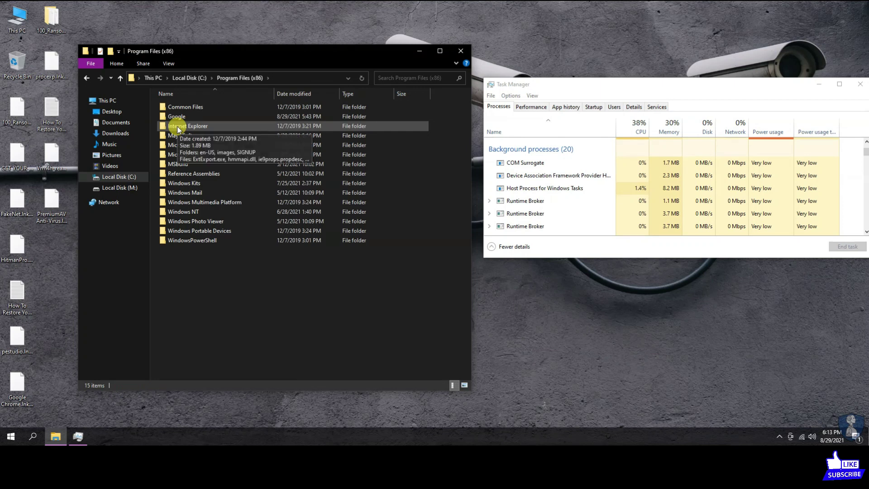
double_click(176, 136)
key(Down)
key(Return)
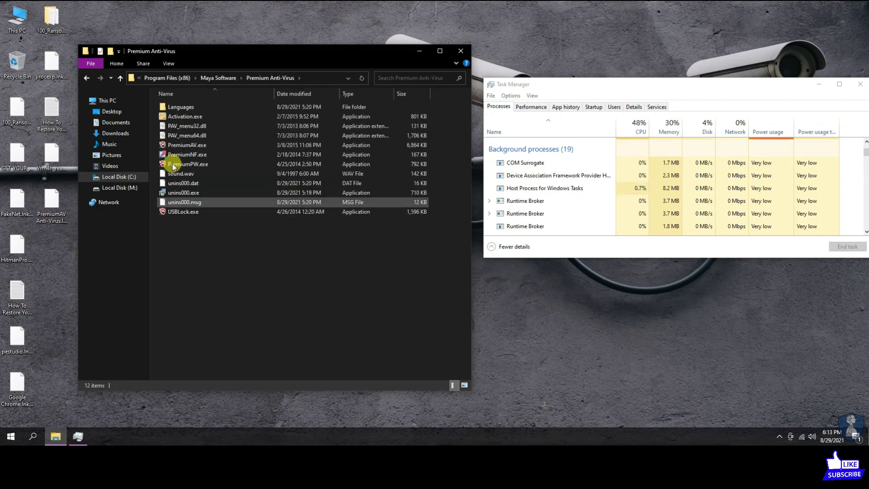
Step: Launch PremiumAV.exe from the Premium Anti-Virus installation folder to restart the antivirus
double_click(178, 145)
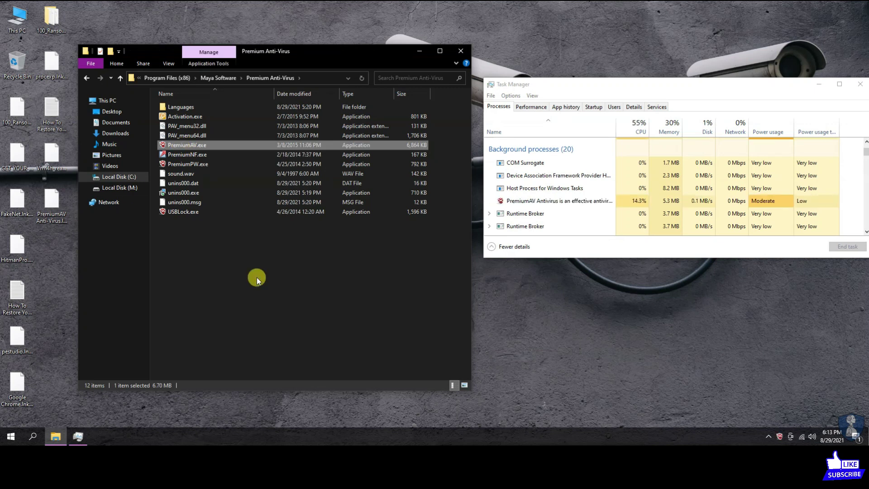
right_click(189, 149)
click(211, 153)
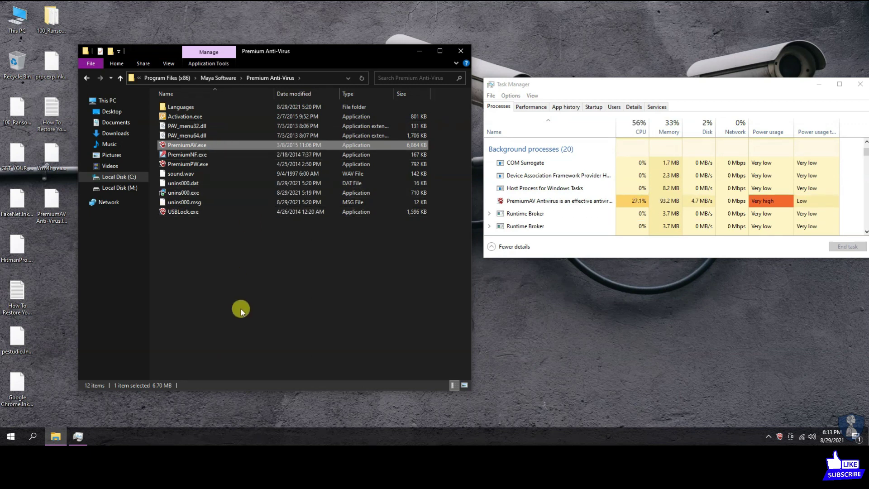
click(241, 308)
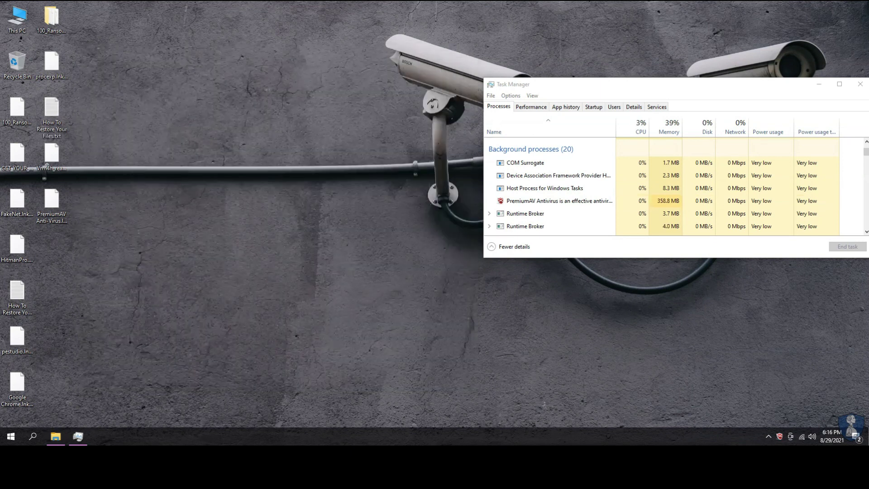
Step: Open the running antivirus's main window, update its virus definitions and dismiss the update message
right_click(779, 437)
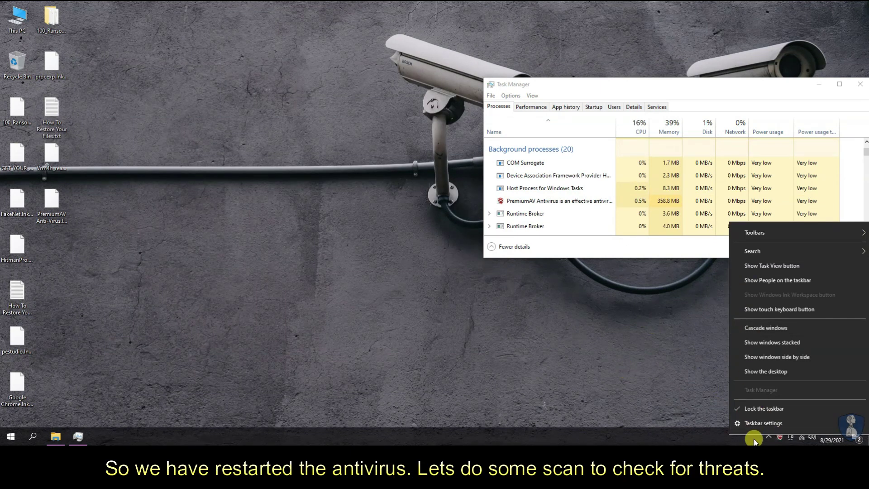
right_click(780, 437)
click(791, 396)
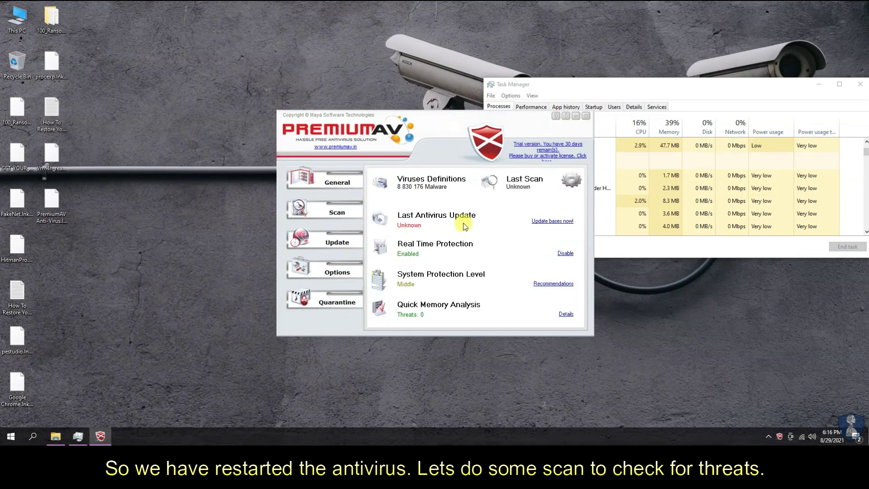
click(549, 222)
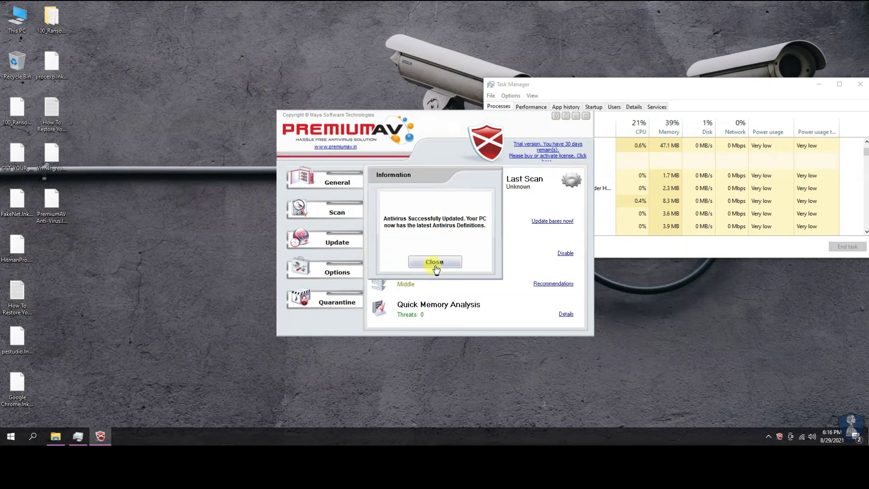
click(429, 262)
Step: Run a custom scan of the 100_Ransomware_Samples folder on the Desktop and close the scan results window
click(339, 213)
click(477, 196)
click(466, 211)
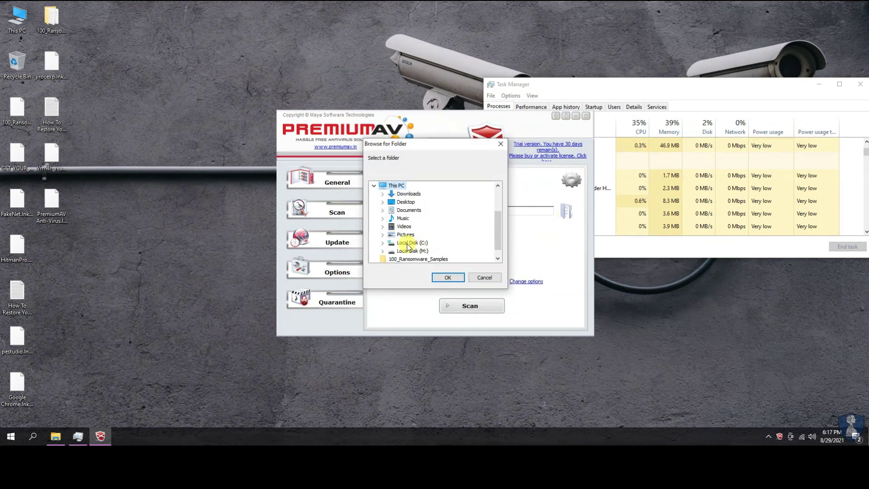
scroll(498, 241, down, 1)
click(382, 234)
click(433, 241)
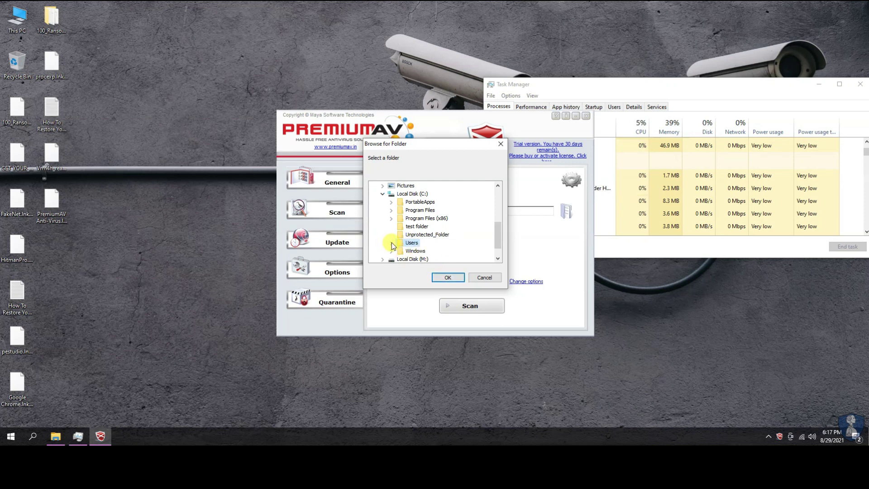
click(382, 193)
double_click(407, 194)
click(421, 202)
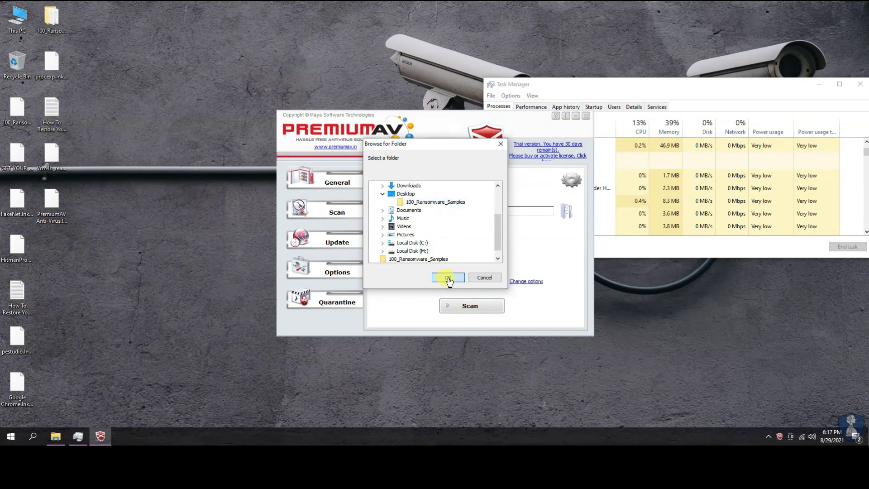
click(448, 277)
click(479, 312)
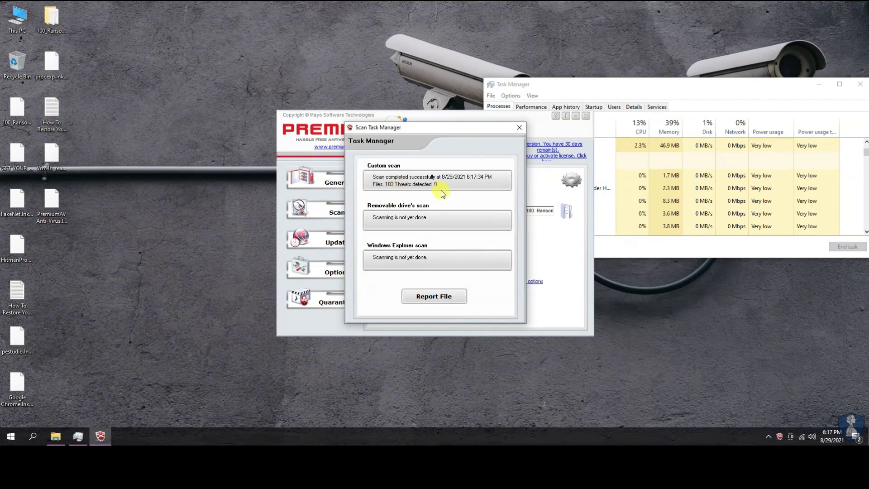
click(520, 128)
Step: Run a custom scan of C:\Users\Administrator and move the scan task window aside
click(408, 218)
click(402, 190)
click(428, 233)
scroll(464, 248, down, 5)
scroll(462, 249, up, 5)
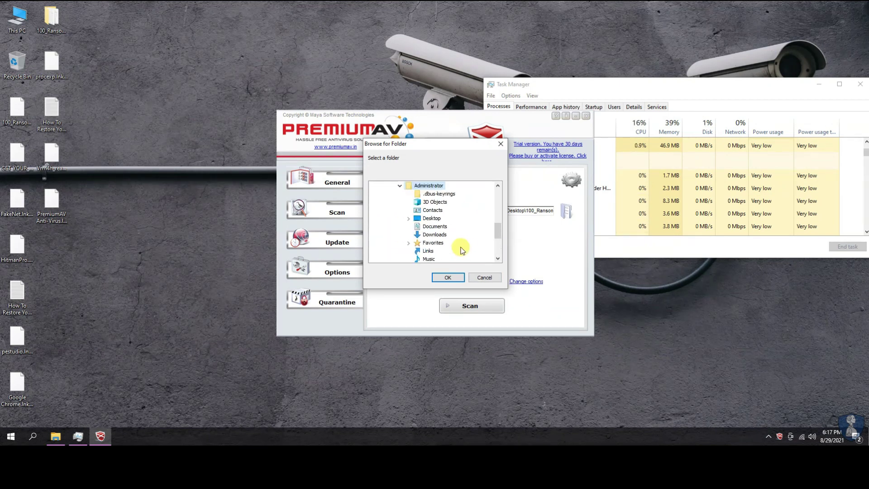
click(454, 277)
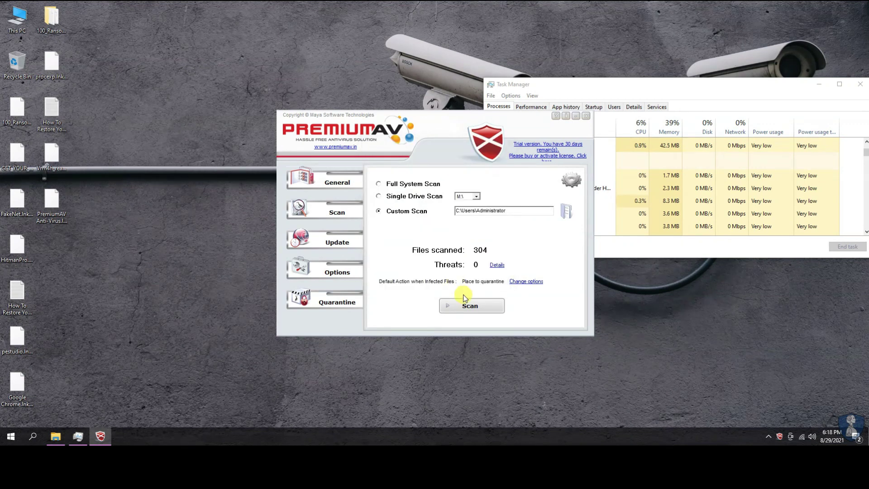
click(473, 307)
drag(407, 128, 148, 124)
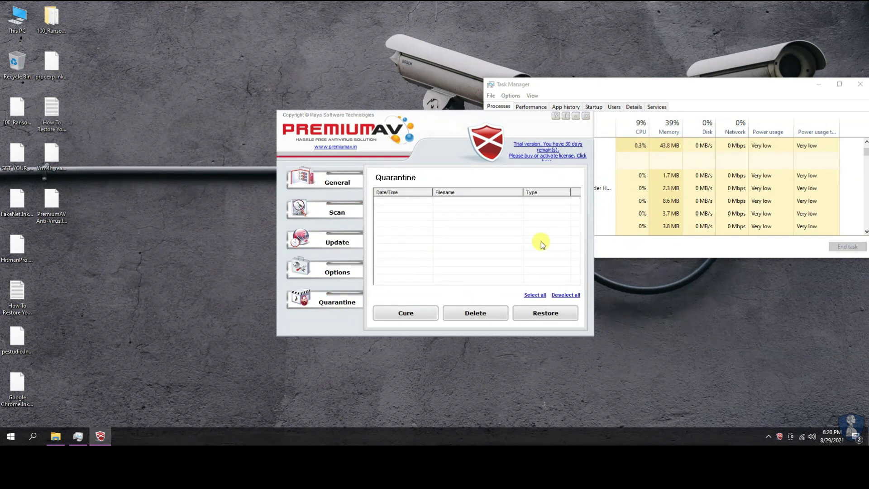
Step: Review the antivirus's general protection status, then close the PremiumAV and Task Manager windows
click(321, 183)
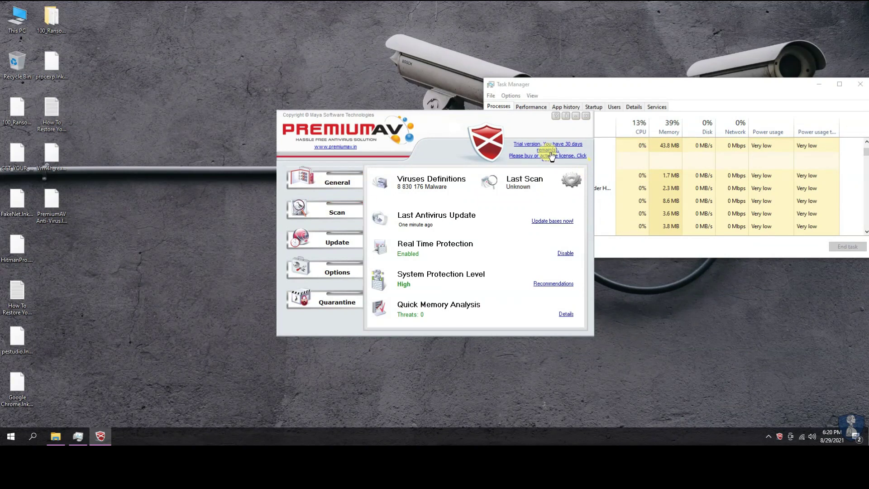
click(587, 118)
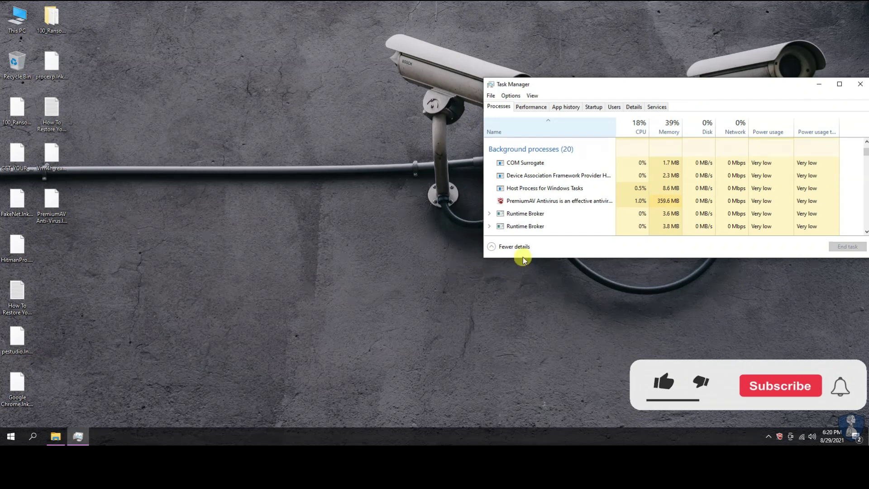
click(861, 84)
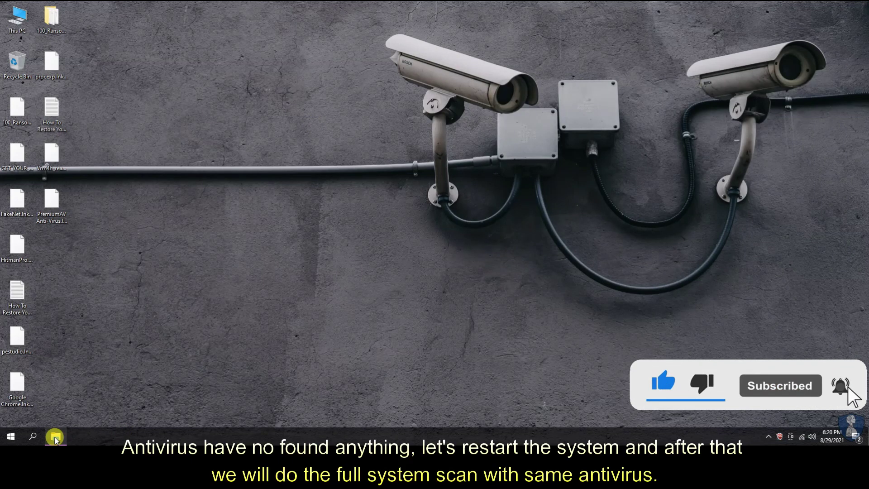
Step: Restart the computer
right_click(12, 428)
mouse_move(68, 409)
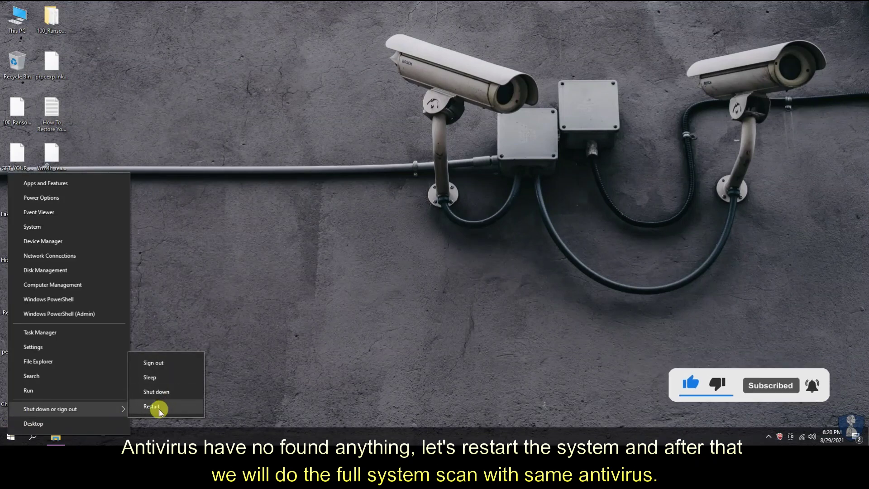
click(170, 406)
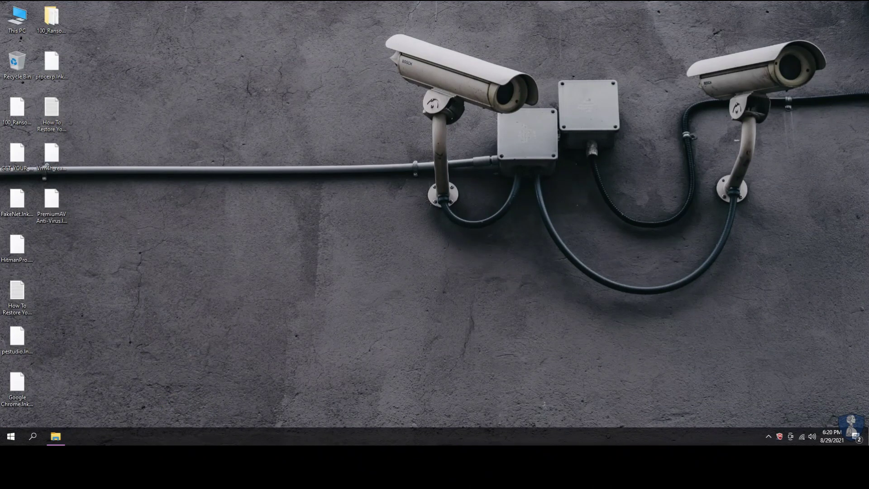